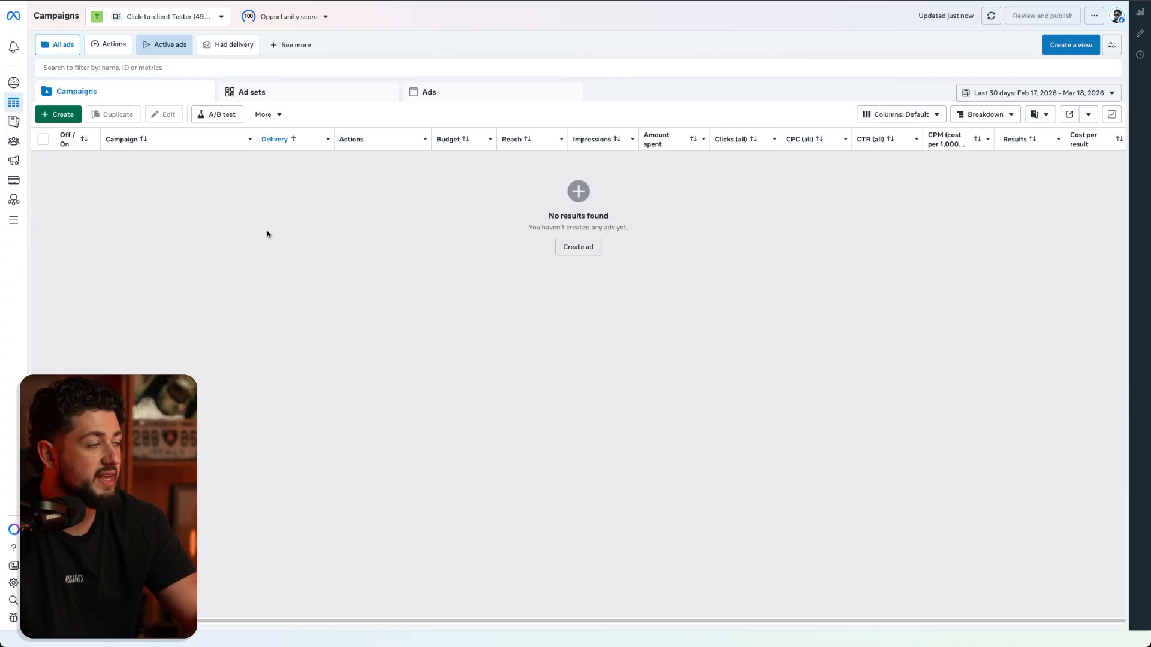
- Create a new auction campaign with the Leads objective and continue to its ad set settings
click(68, 116)
click(511, 276)
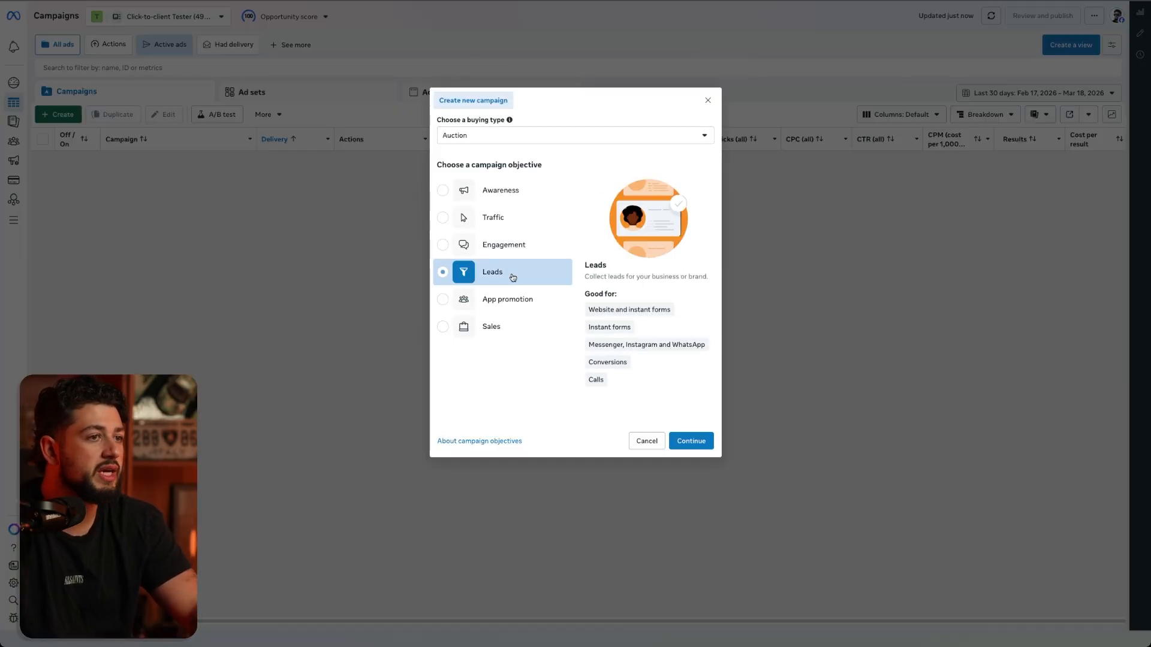
click(683, 444)
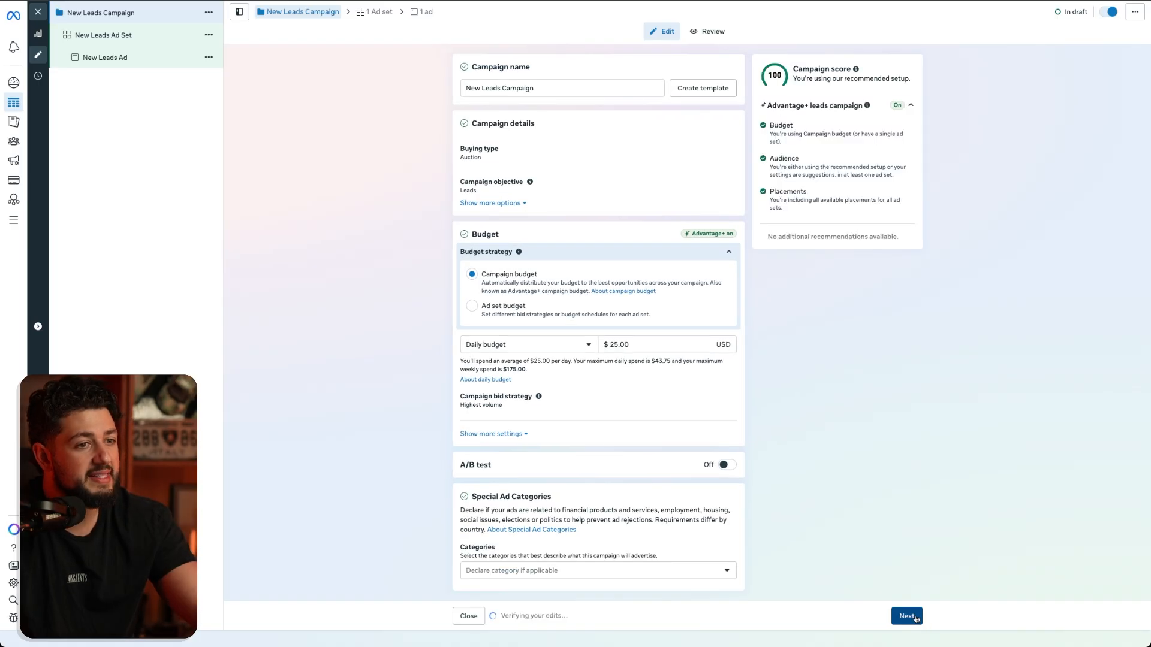
click(915, 618)
- Find the advertiser's own page under GenTech Marketing and set it as the ad set's Facebook Page
scroll(530, 155, down, 5)
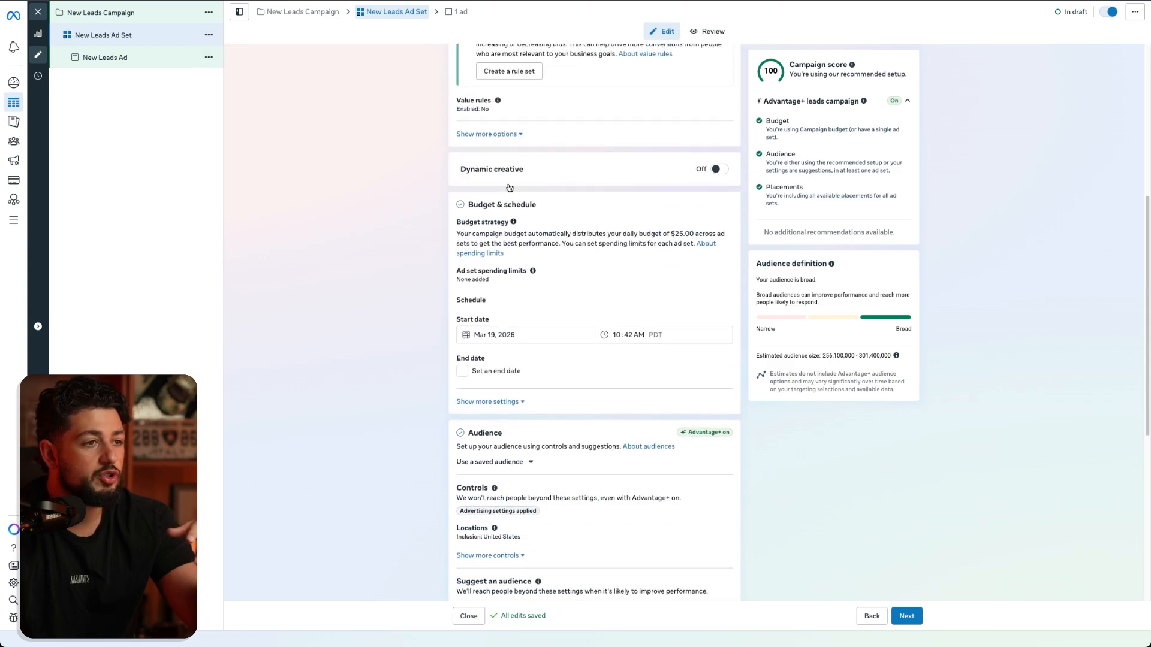
scroll(530, 155, up, 5)
click(546, 214)
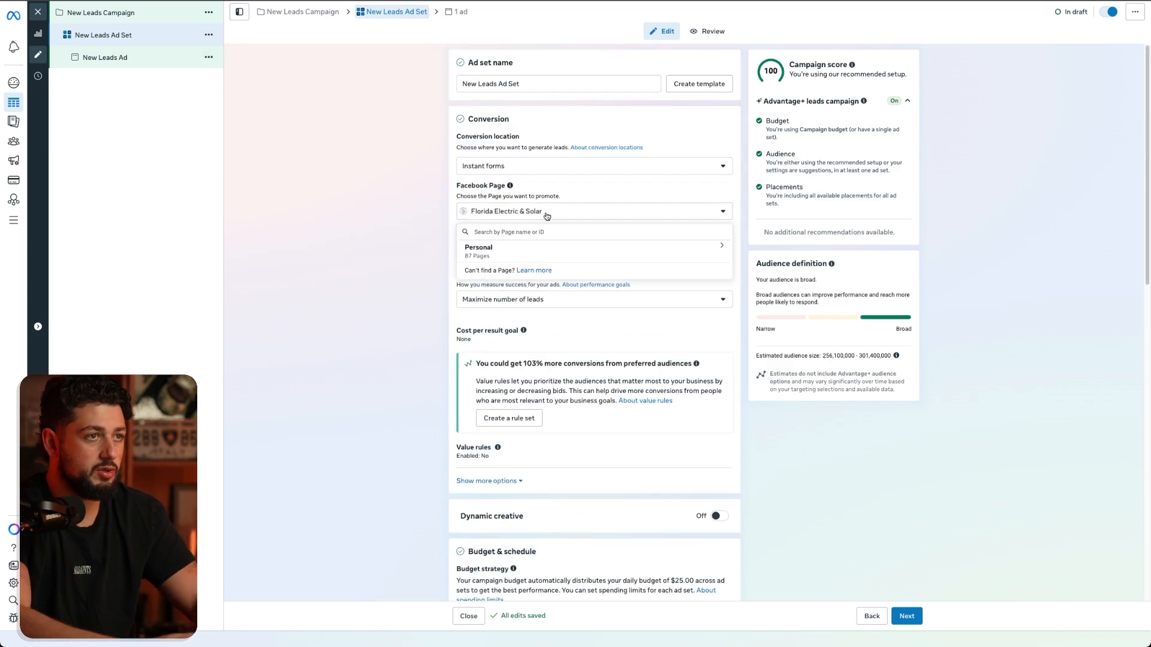
text(gen)
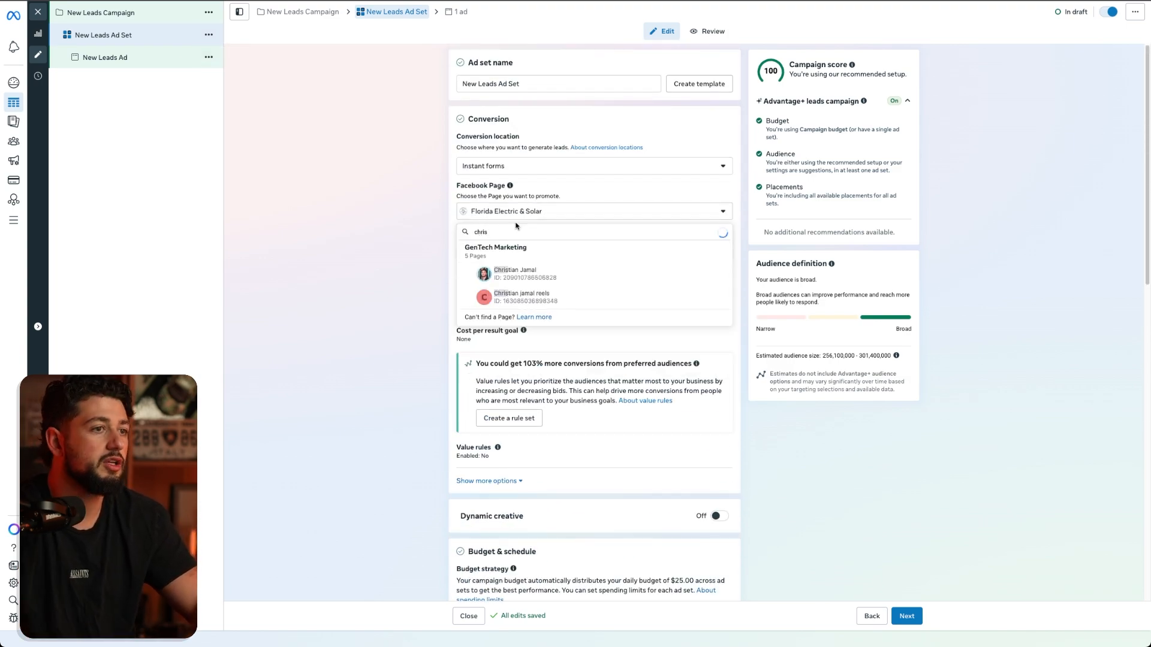
click(529, 269)
- Show the existing audiences available for inclusion under the ad set's custom audiences
scroll(431, 280, down, 5)
scroll(432, 280, down, 5)
scroll(379, 297, down, 1)
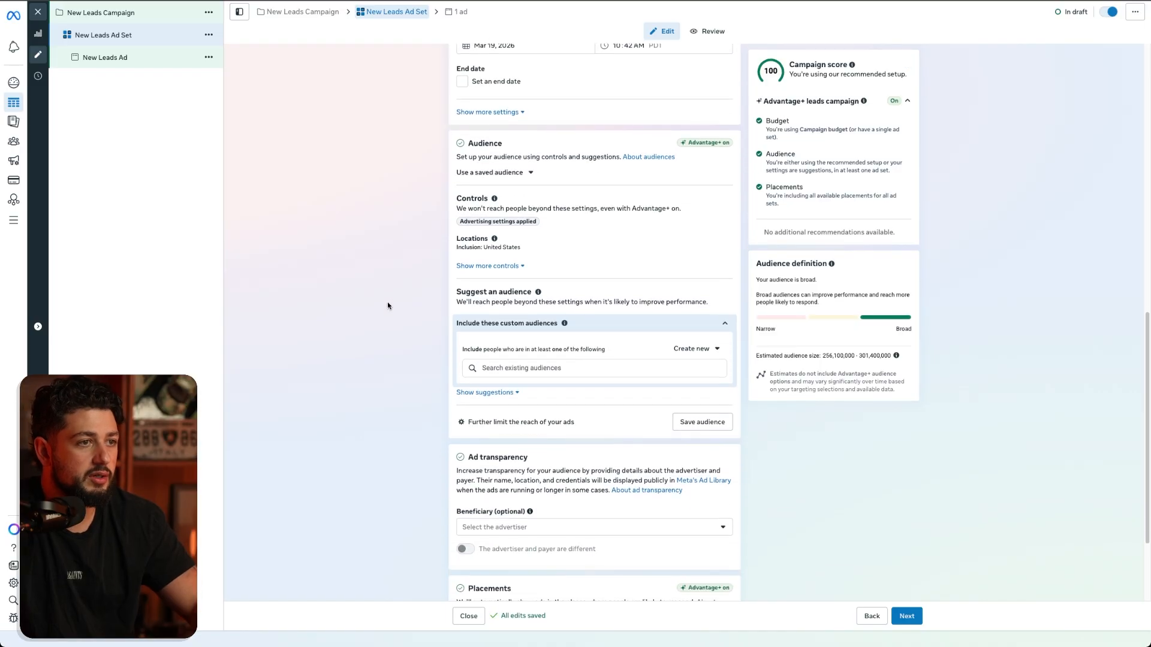
click(607, 368)
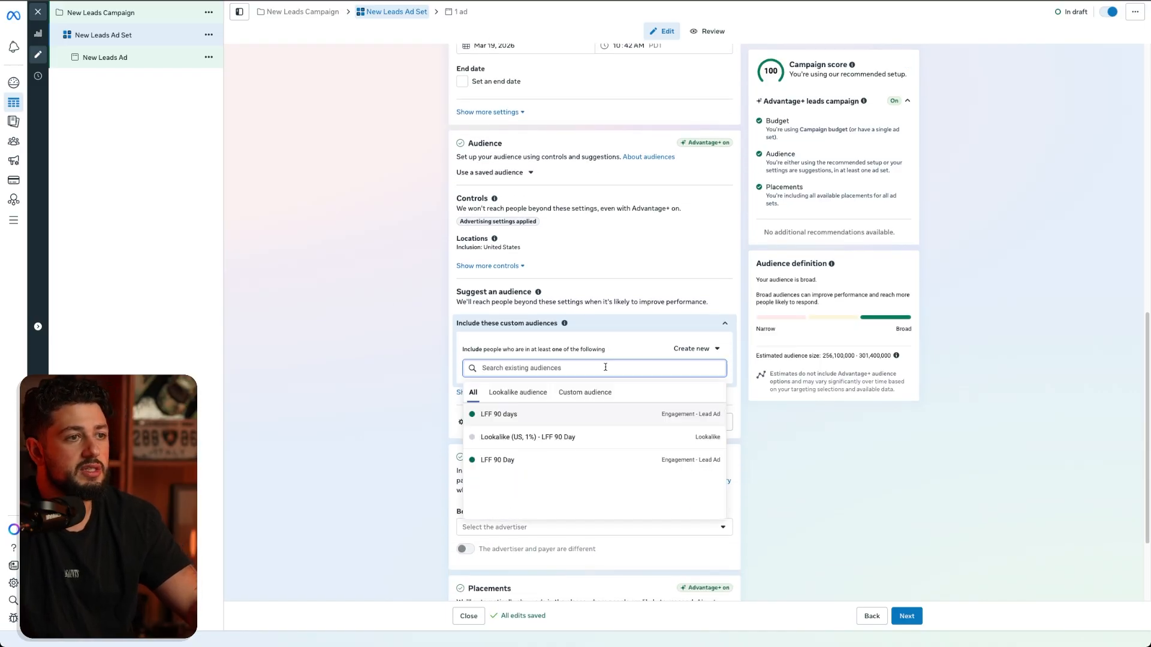
- Start a custom audience from the Website source, review its Events options, and close it without creating the audience
click(698, 356)
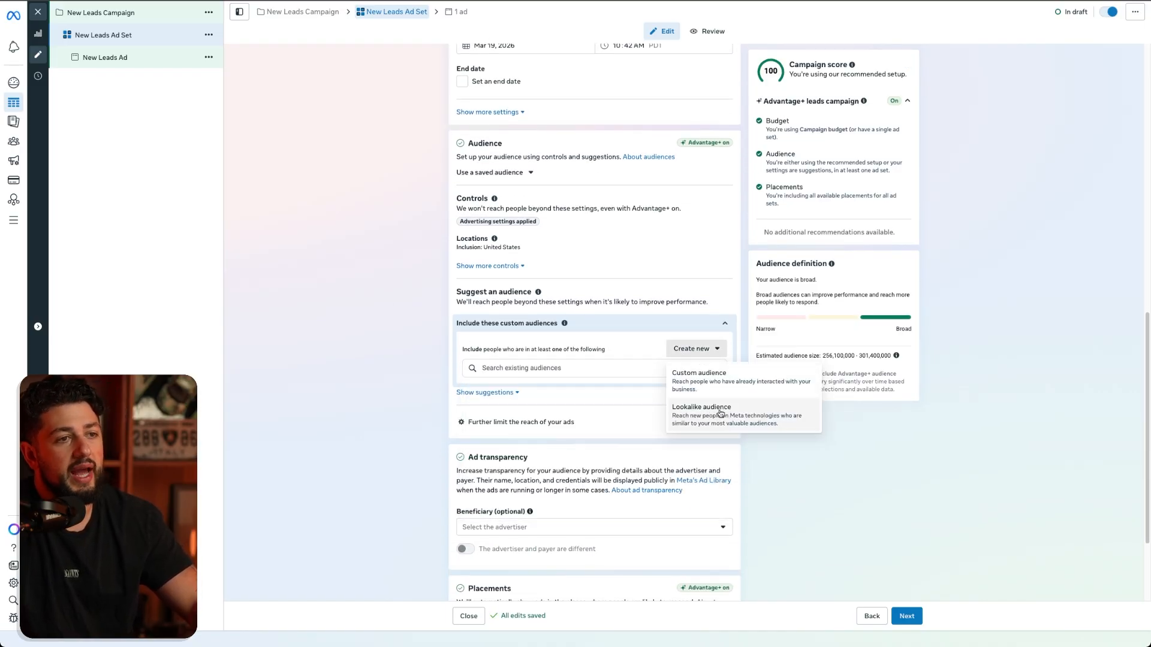
click(690, 384)
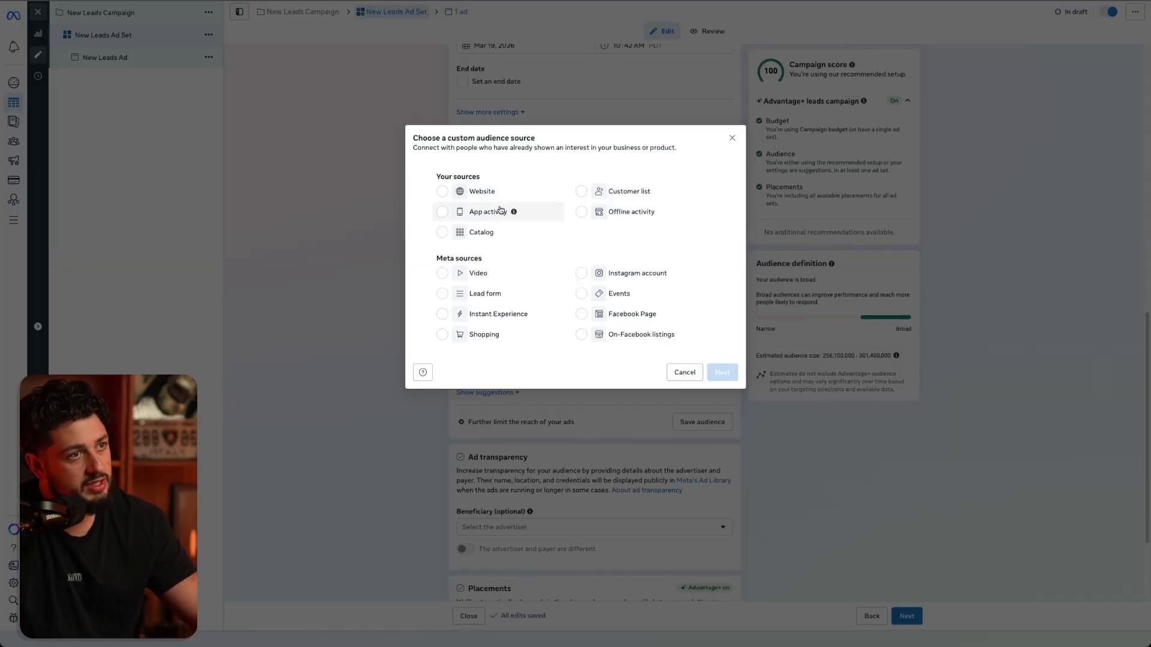
click(480, 190)
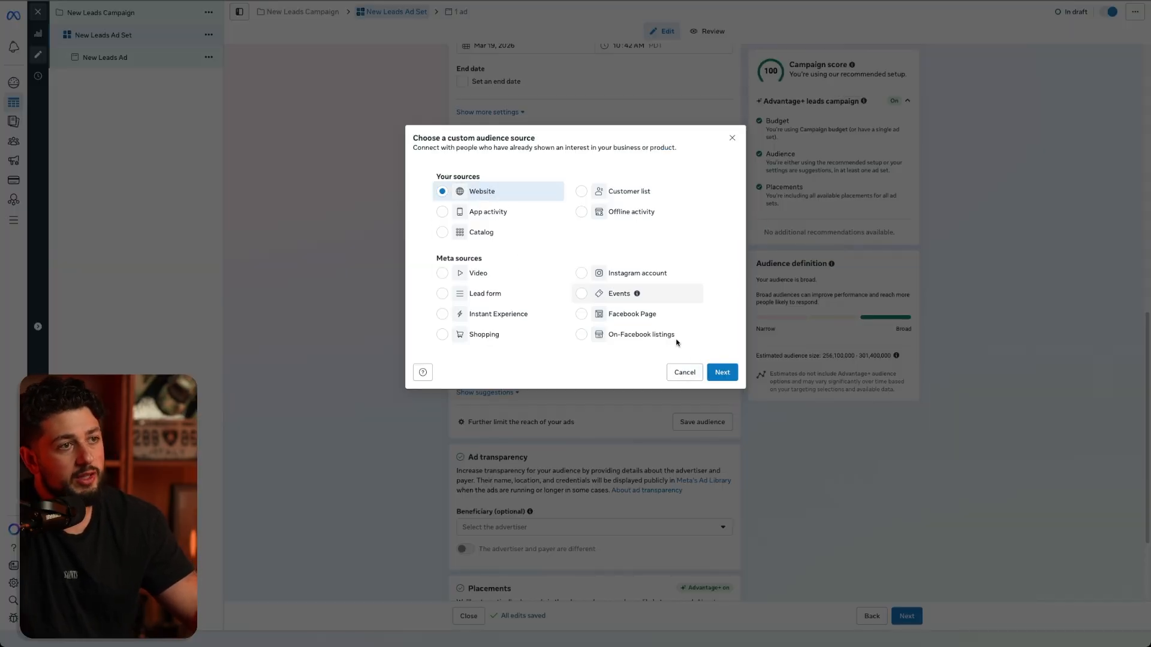
click(722, 372)
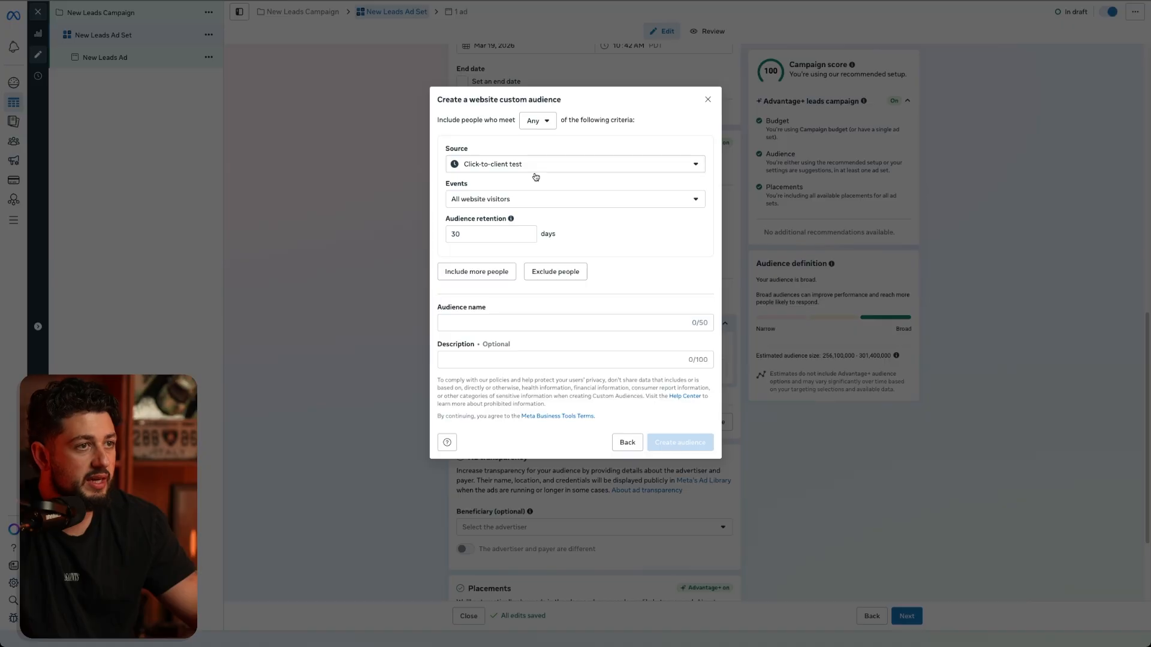
click(518, 200)
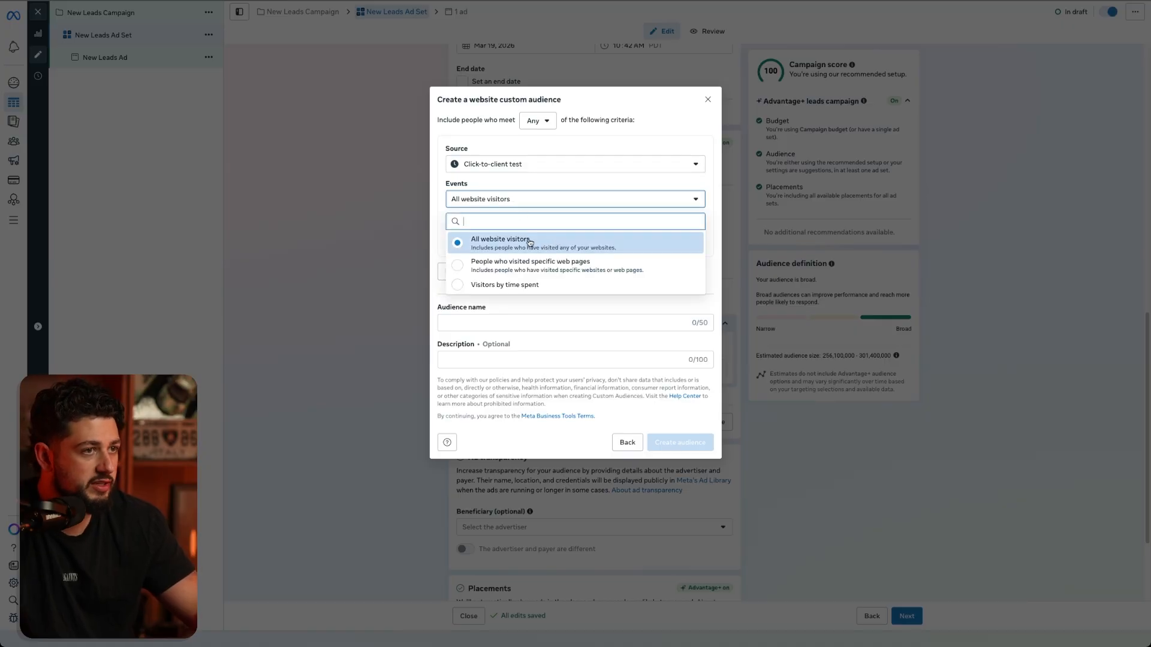
click(651, 133)
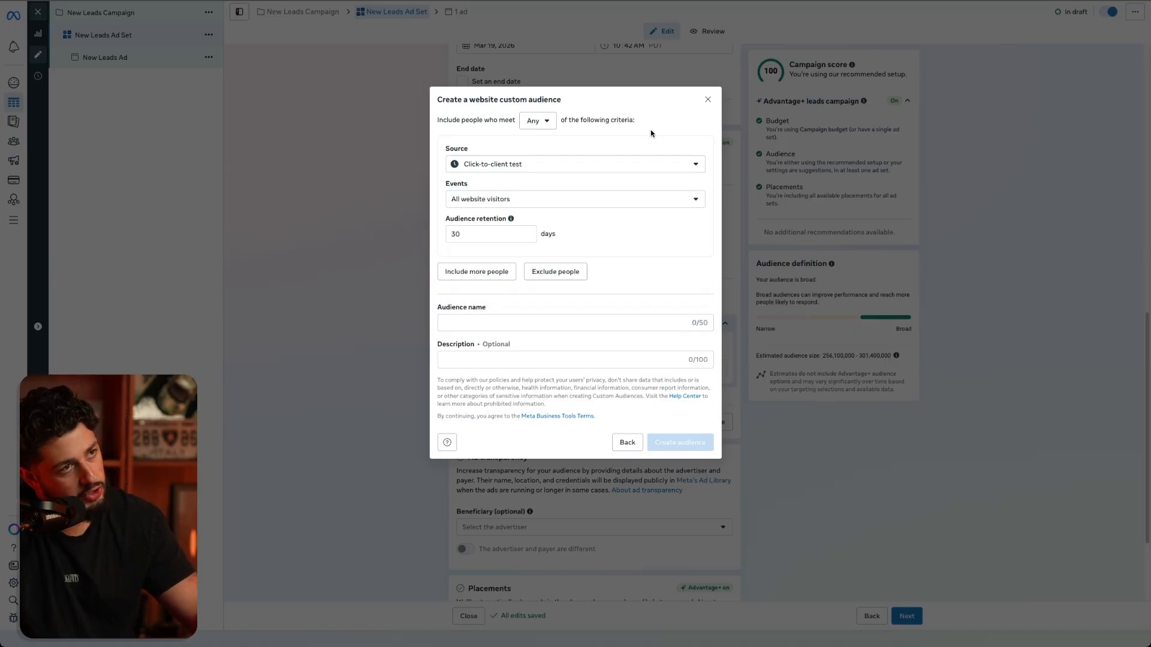
click(708, 102)
- Start a custom audience from the Customer list source, review the main identifier formatting guidelines, and close the setup
click(698, 350)
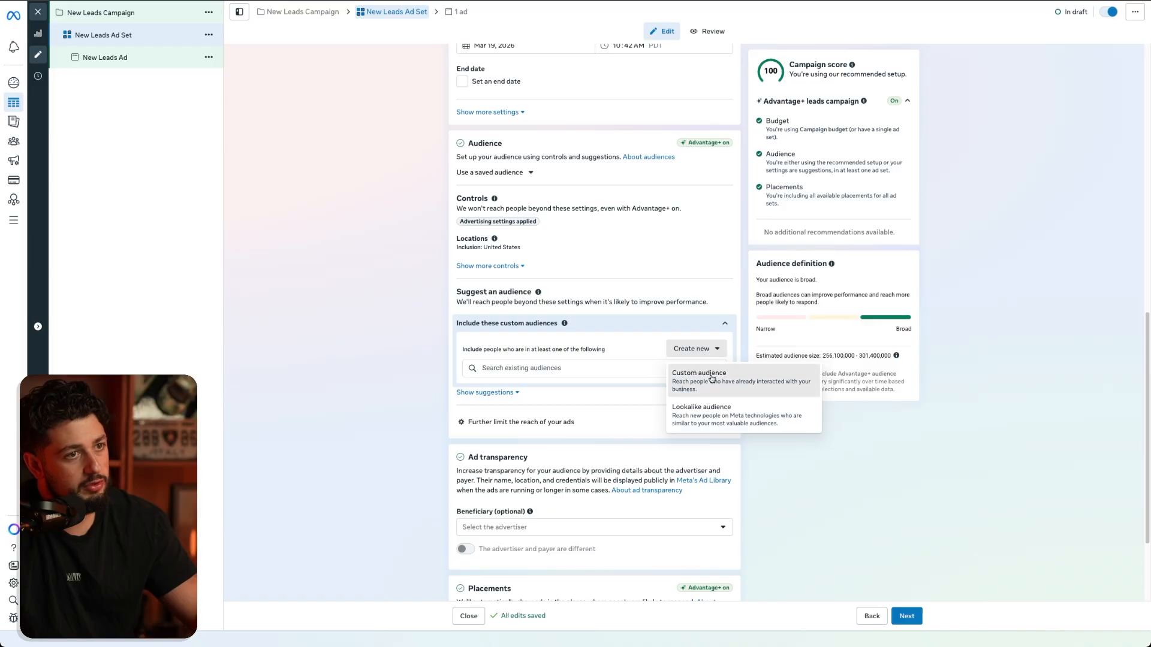
click(713, 377)
click(586, 191)
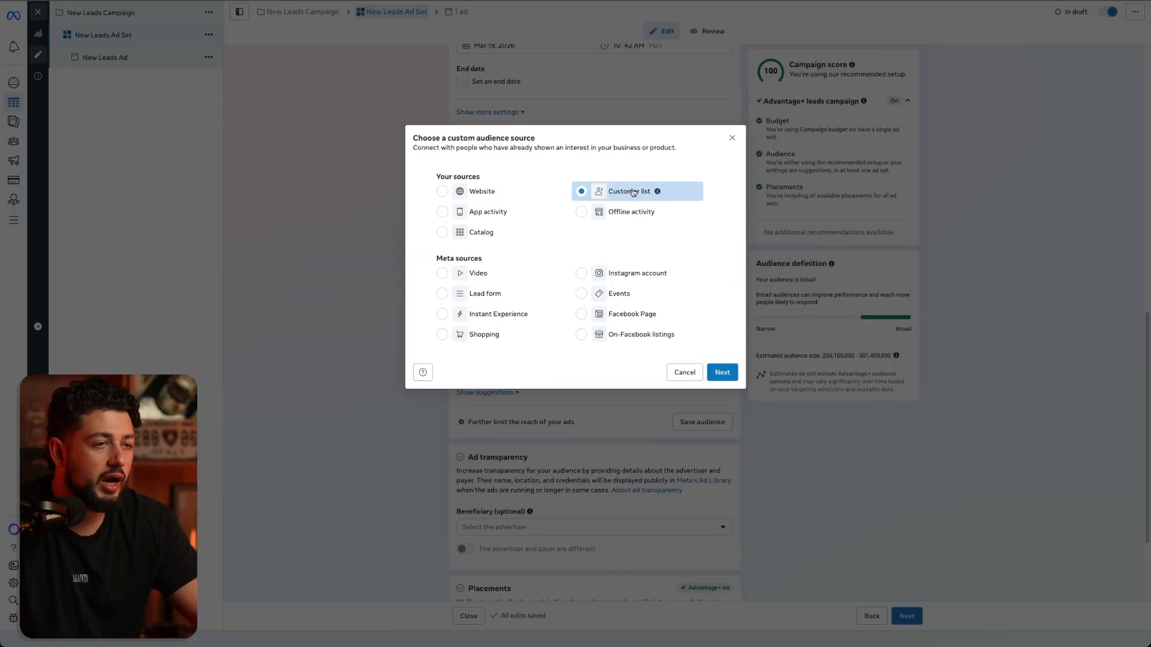
click(724, 372)
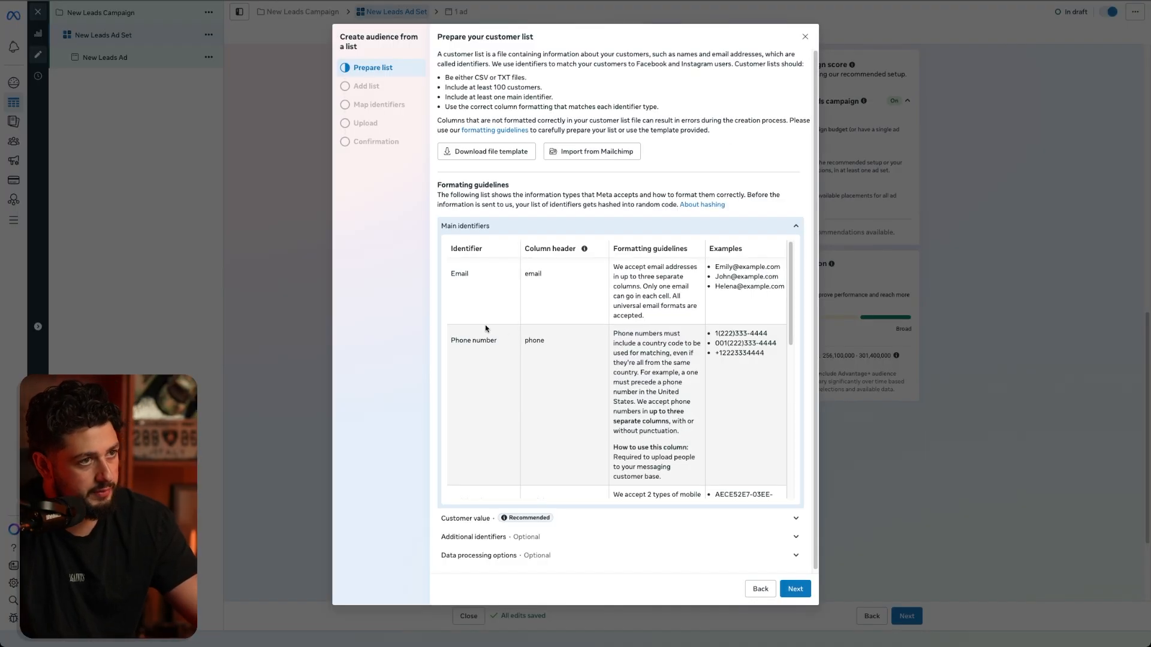
scroll(587, 328, down, 10)
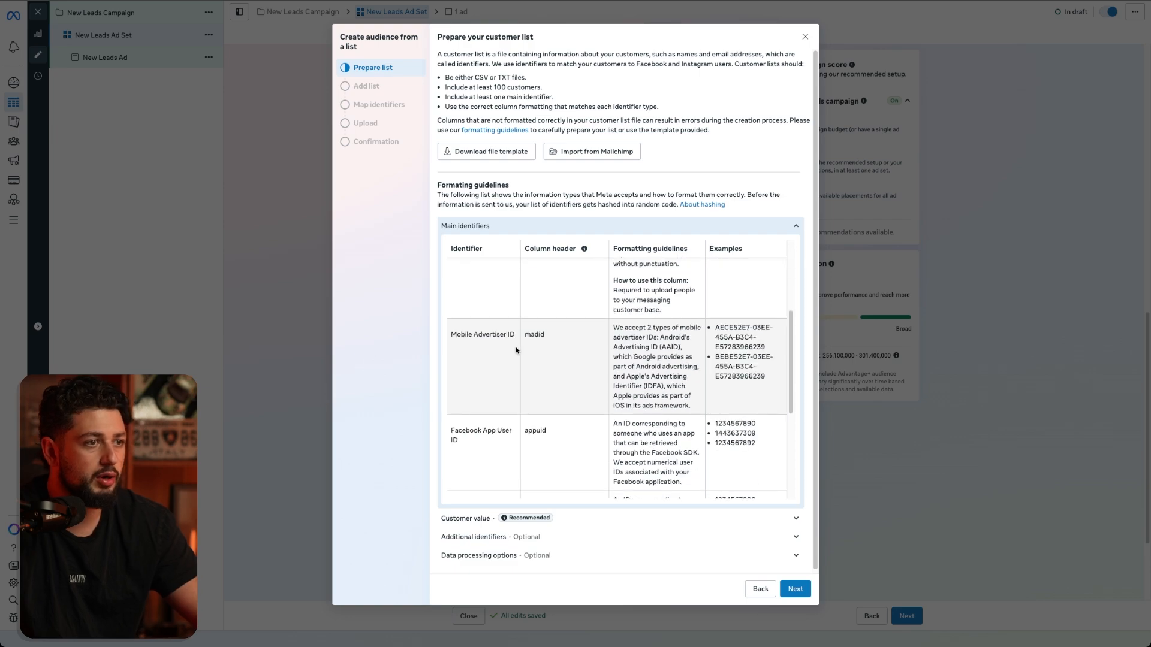
scroll(534, 340, up, 10)
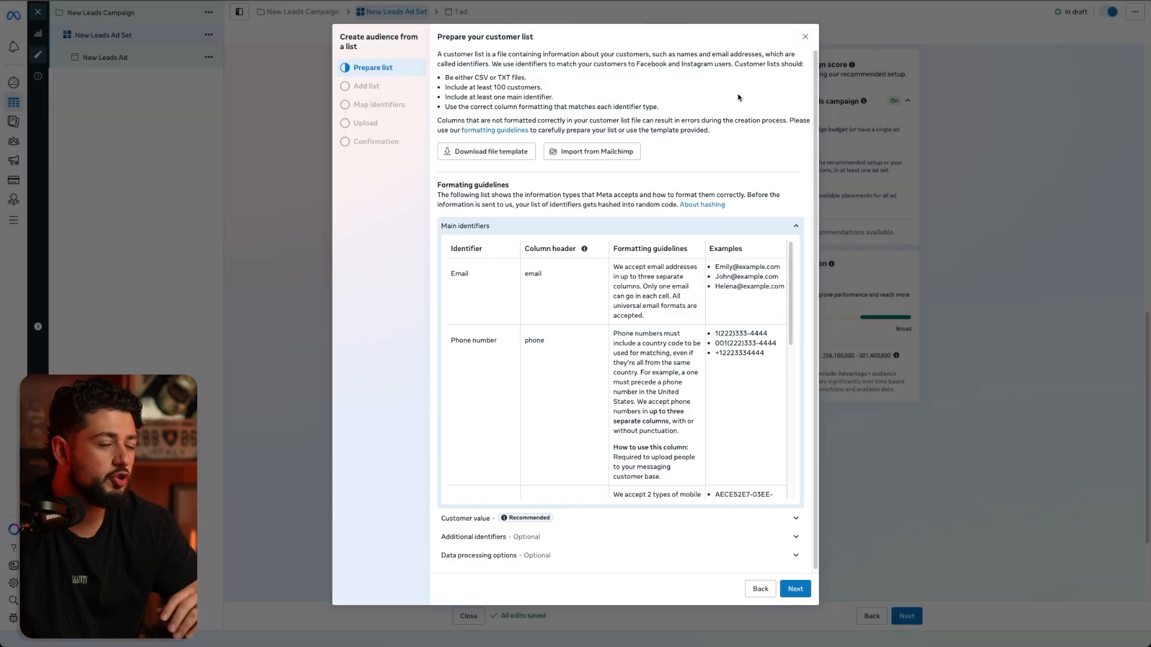
click(806, 37)
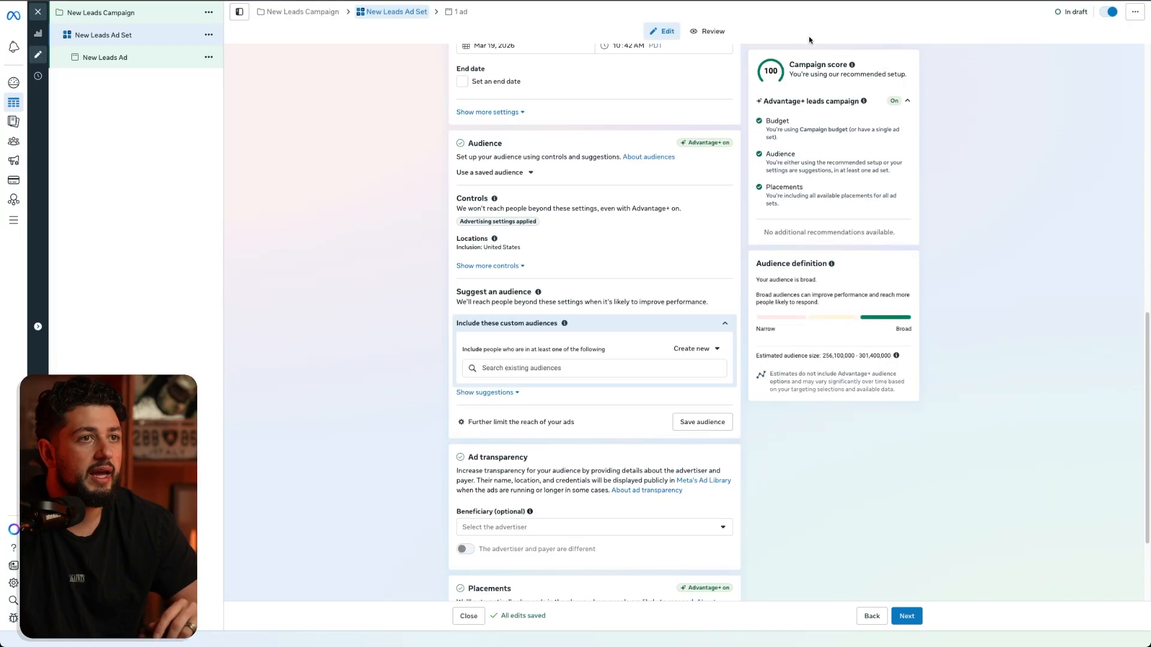
- Start a custom audience from the Instagram account source and choose the advertiser's own account as its source
click(694, 349)
click(697, 374)
click(639, 276)
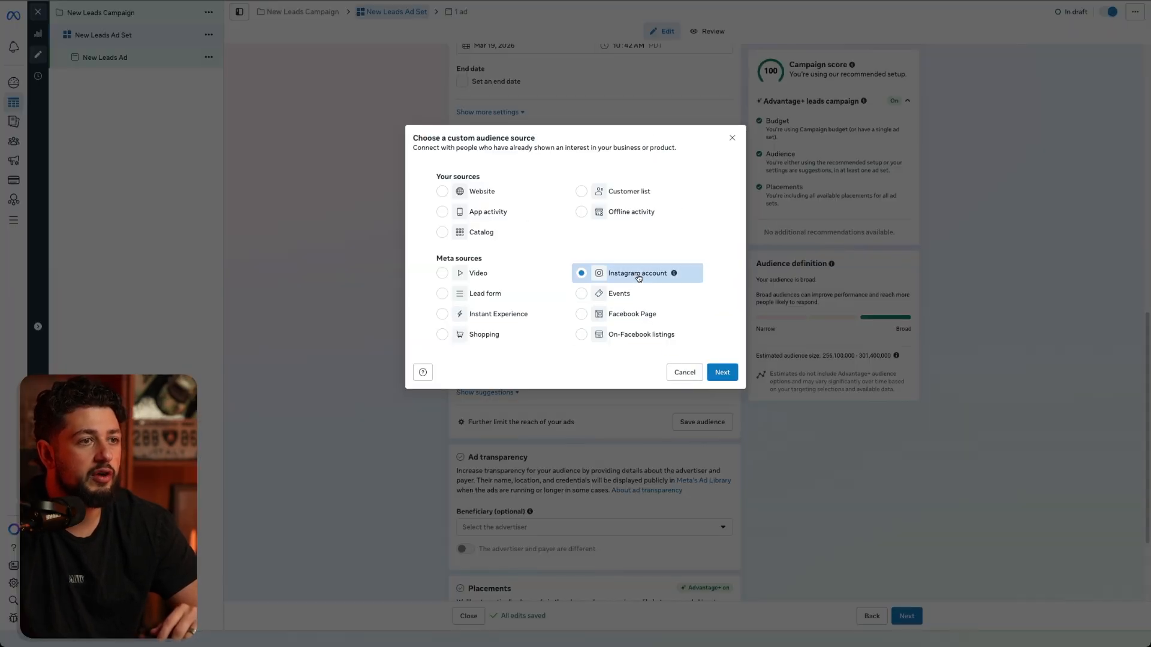
click(630, 315)
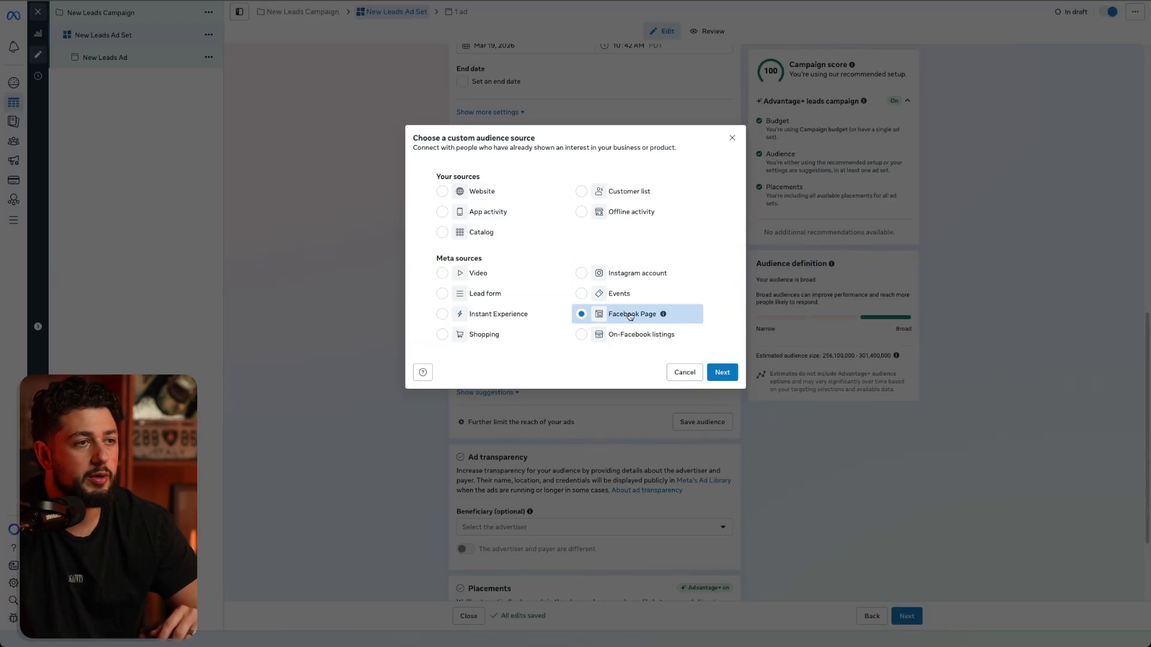
click(629, 273)
click(722, 372)
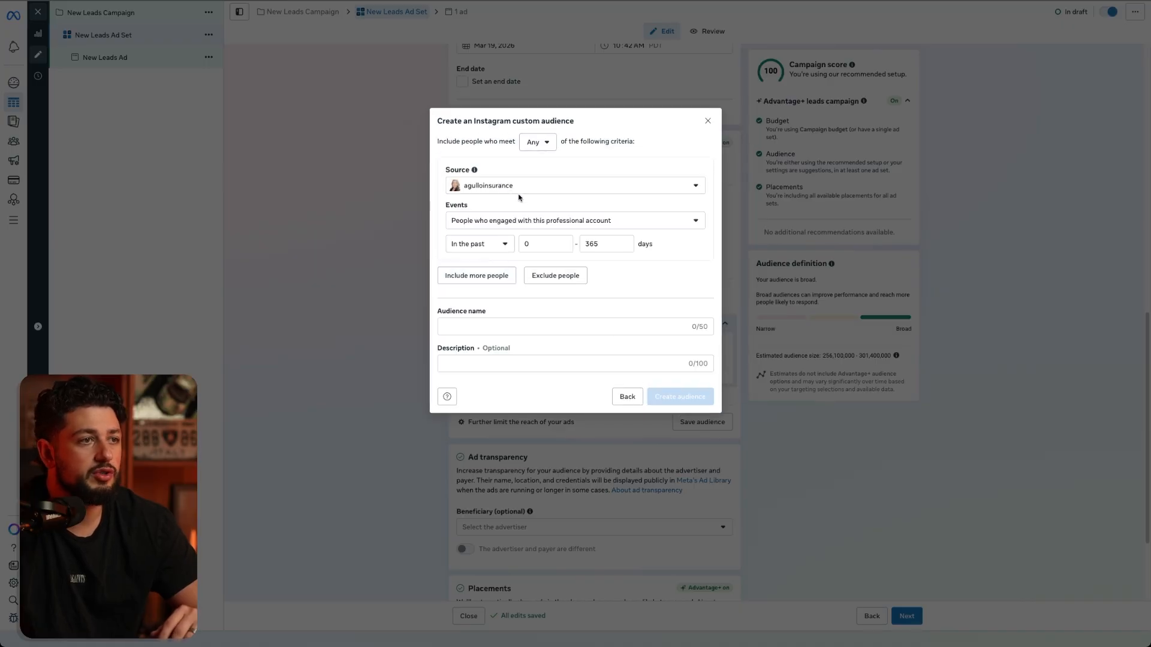
click(521, 187)
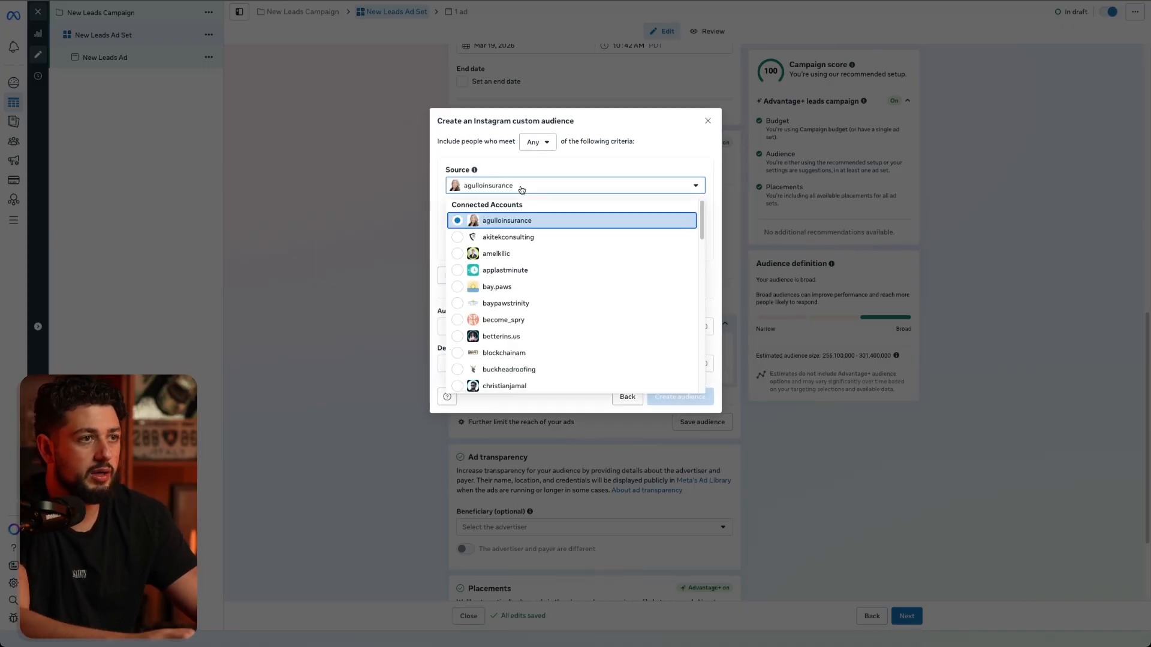
click(504, 385)
- Review the Instagram audience's event choices and set its engagement window to the past 30 to 365 days
click(552, 223)
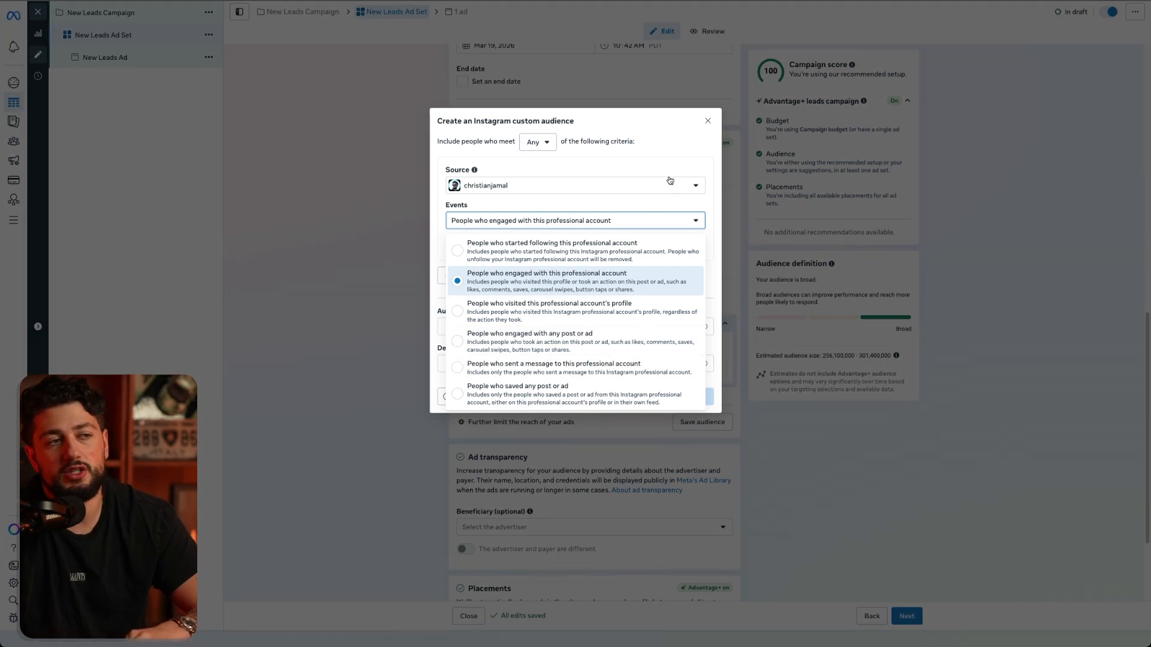
click(651, 160)
click(539, 247)
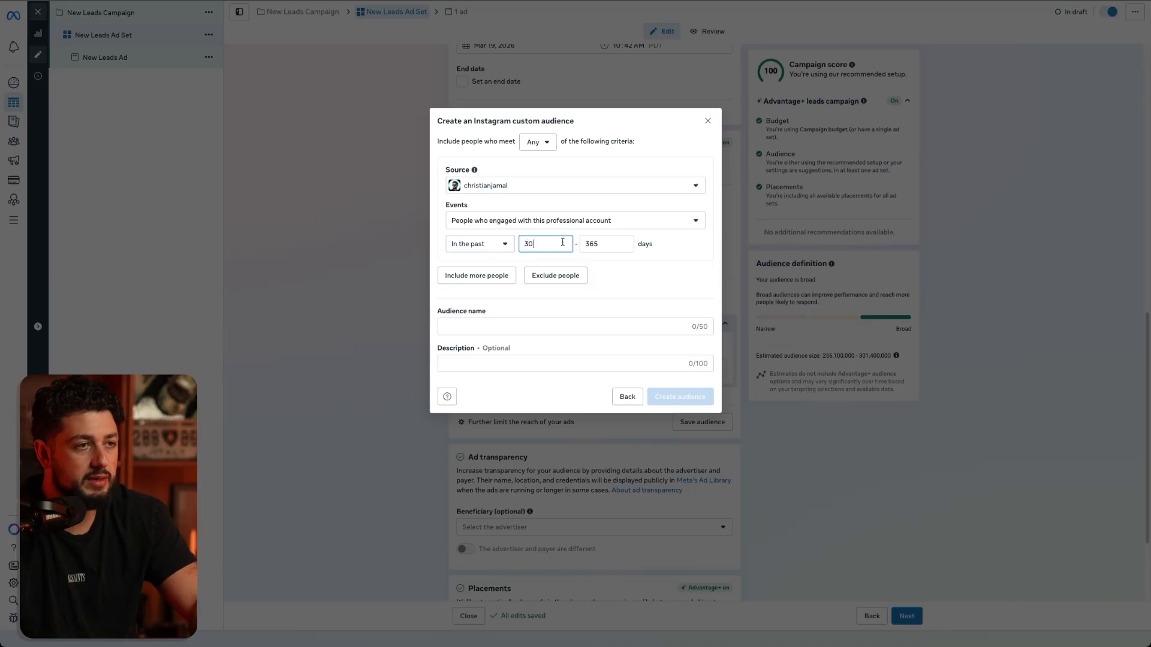
key(Tab)
click(681, 256)
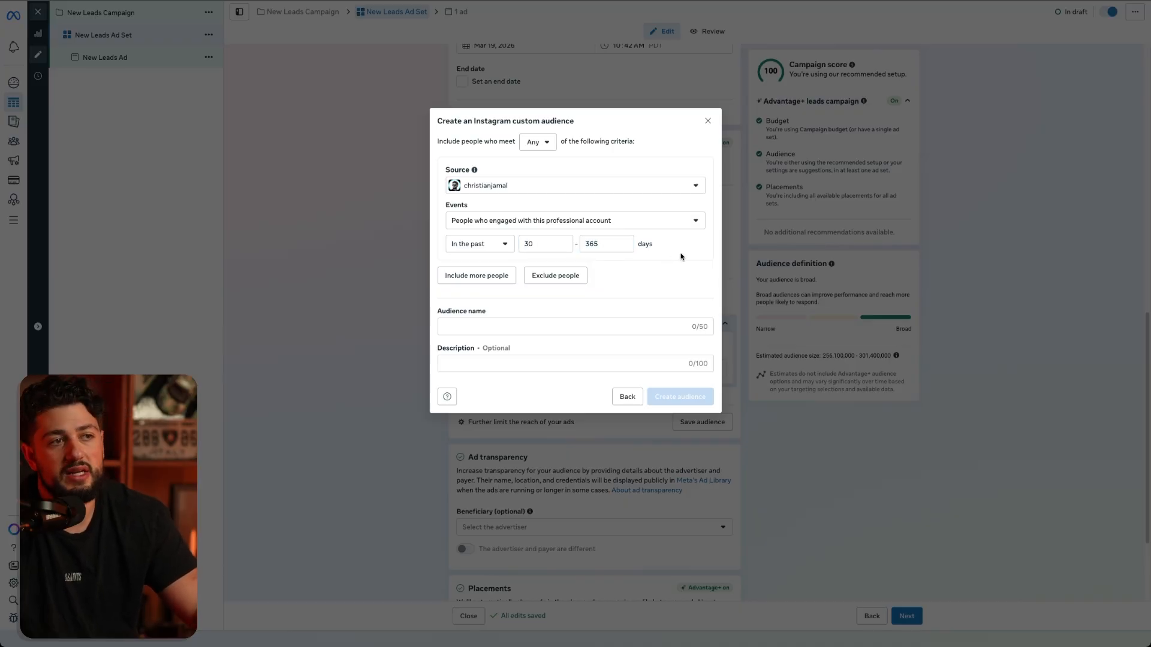
- Set the Instagram audience criteria to at least 10 times in the past 365 days and return to source selection
click(488, 250)
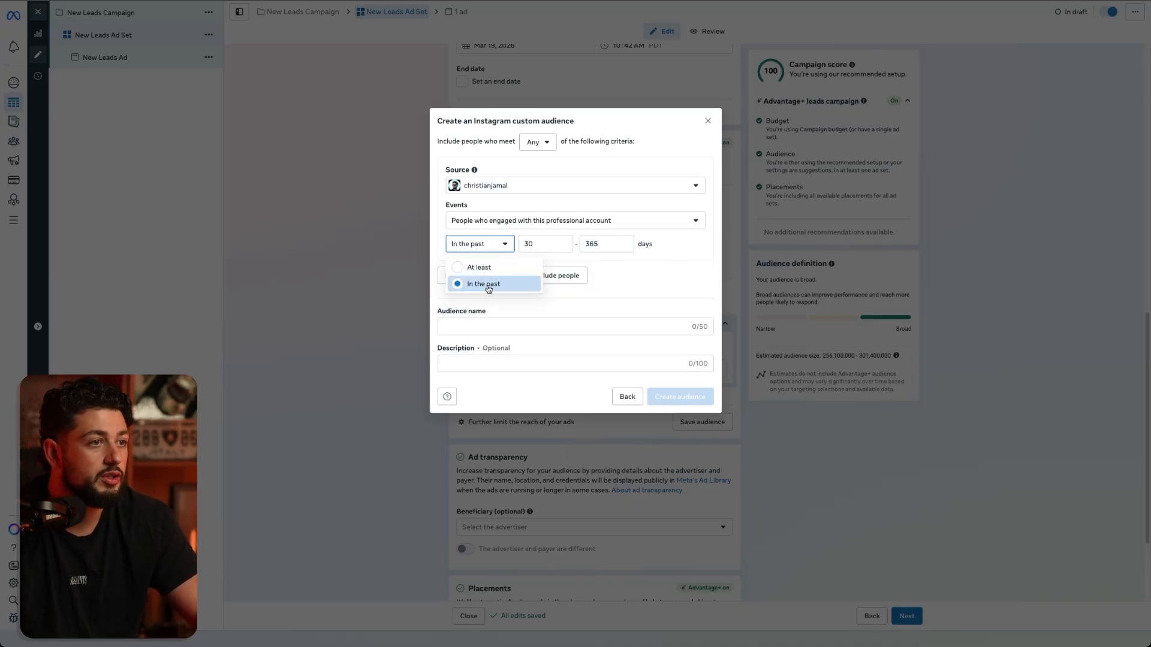
click(476, 268)
double_click(549, 246)
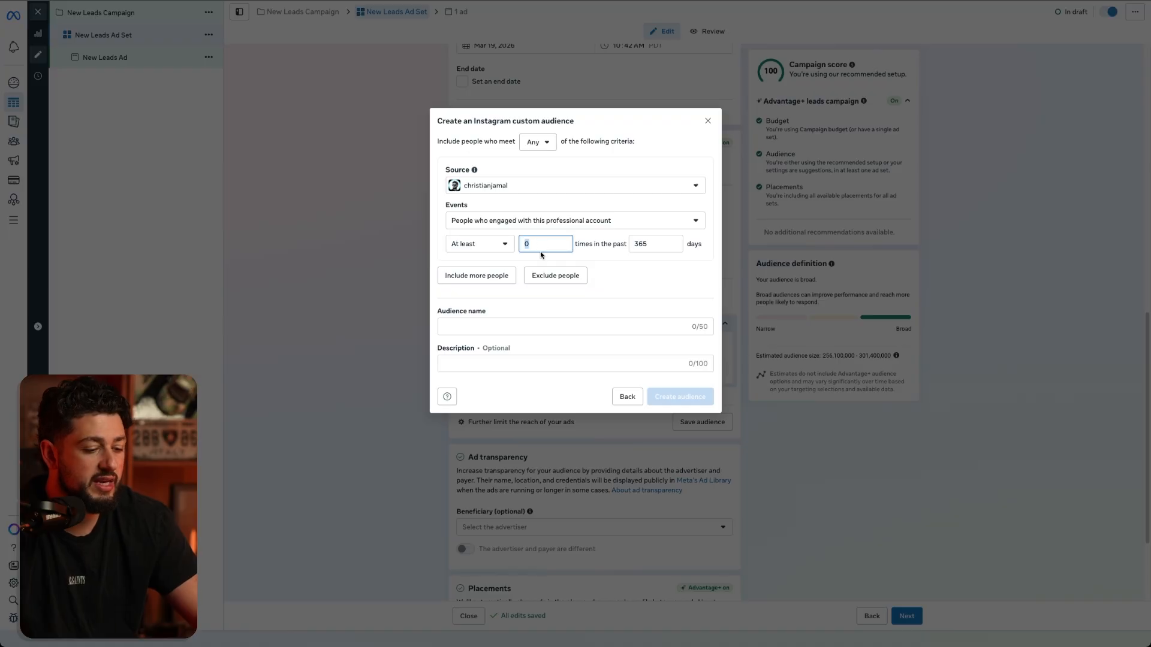
text(10)
click(646, 264)
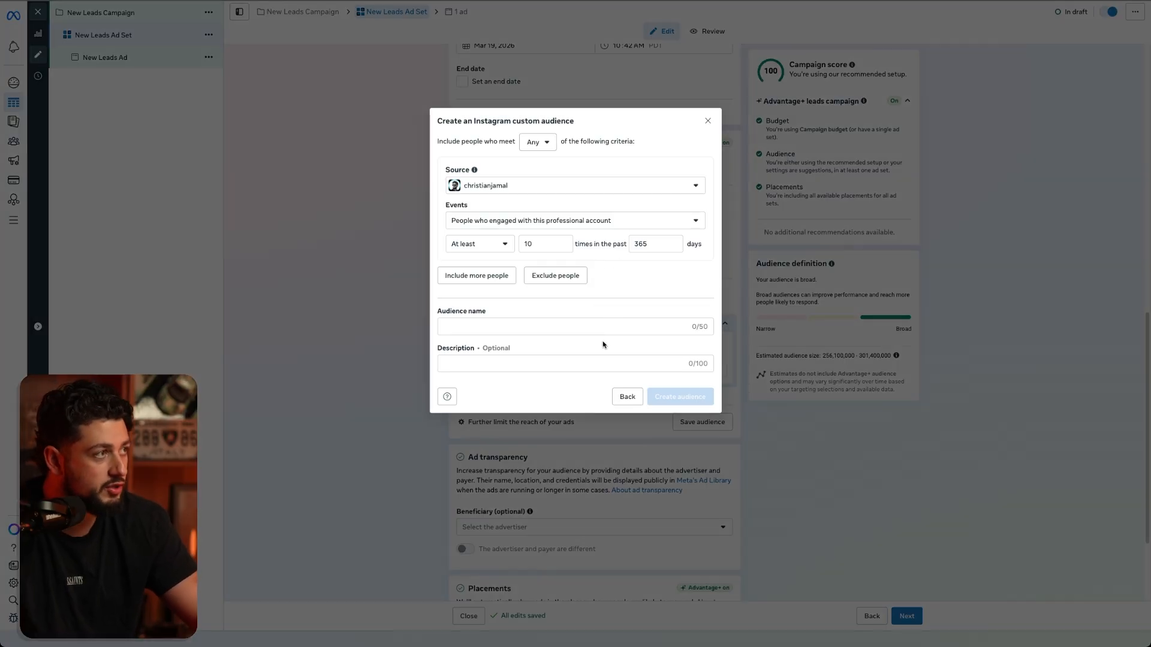
click(627, 396)
- Start a video engagement custom audience that includes people who viewed at least 75% and at least 95% of the video
click(511, 275)
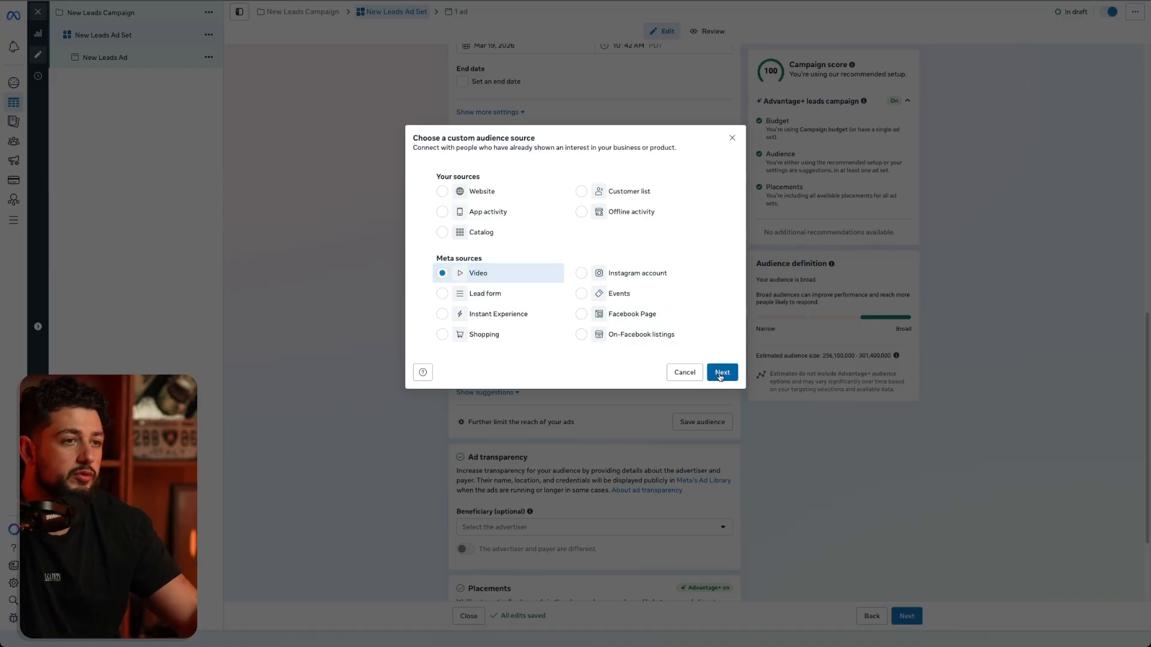
click(721, 373)
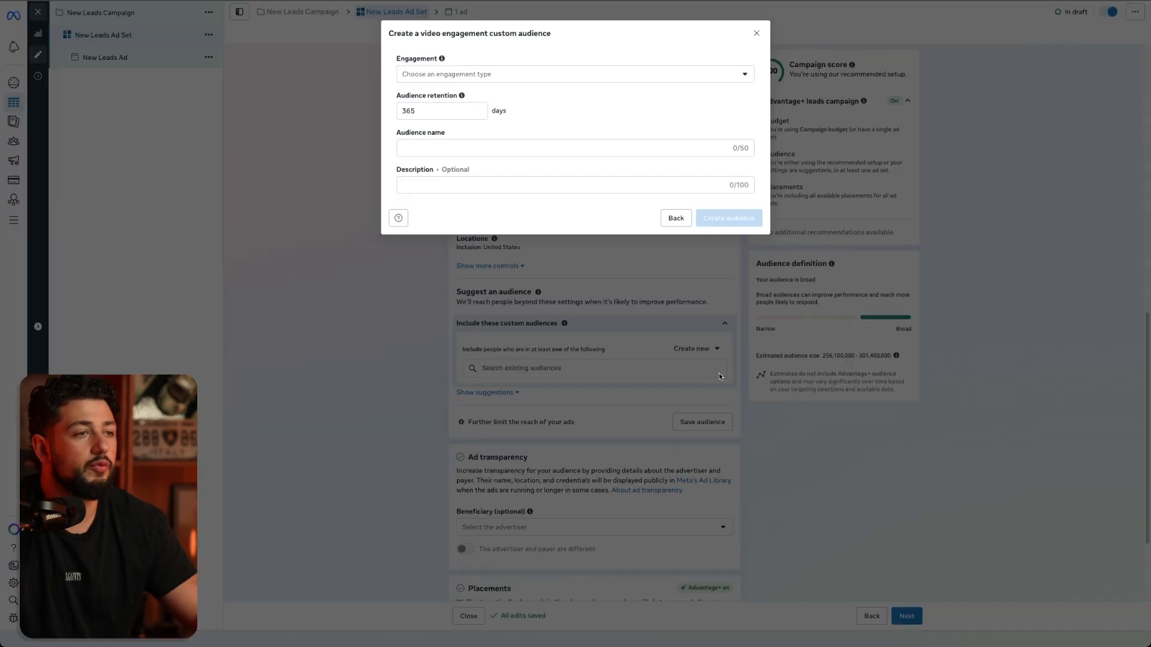
click(539, 74)
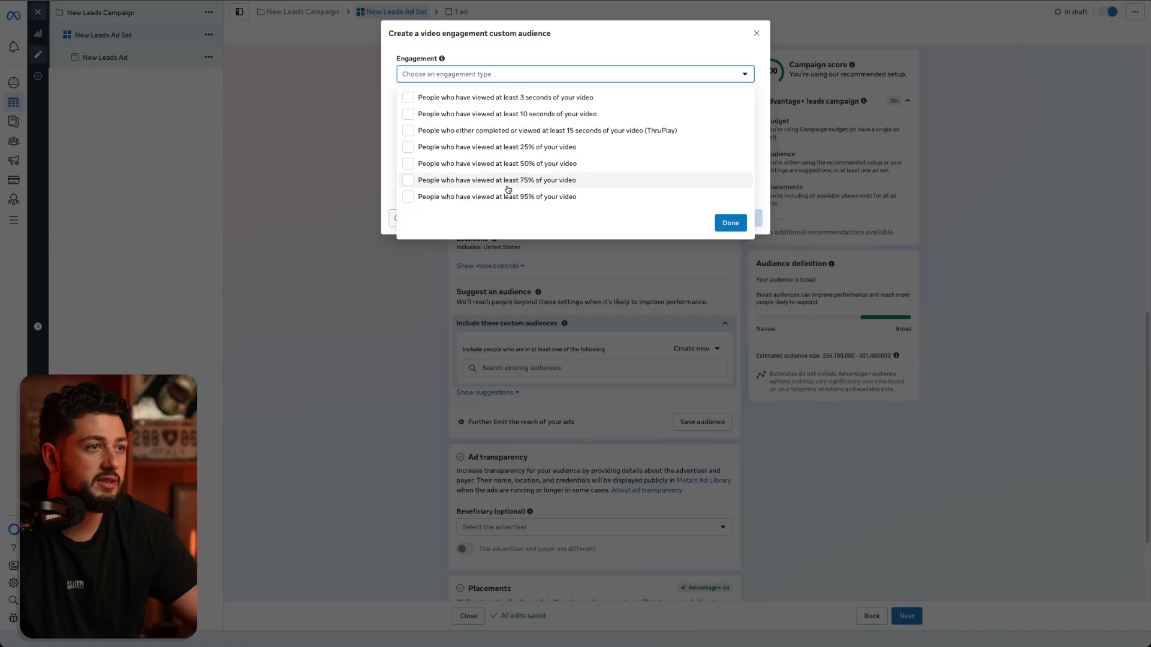
click(407, 181)
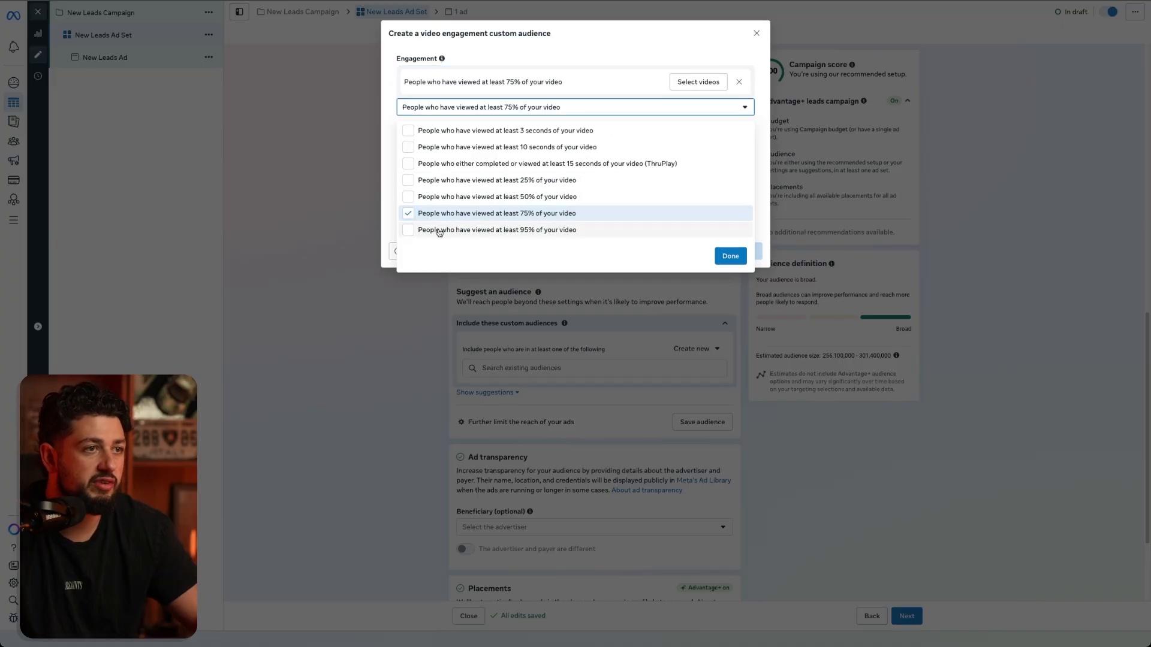
click(409, 231)
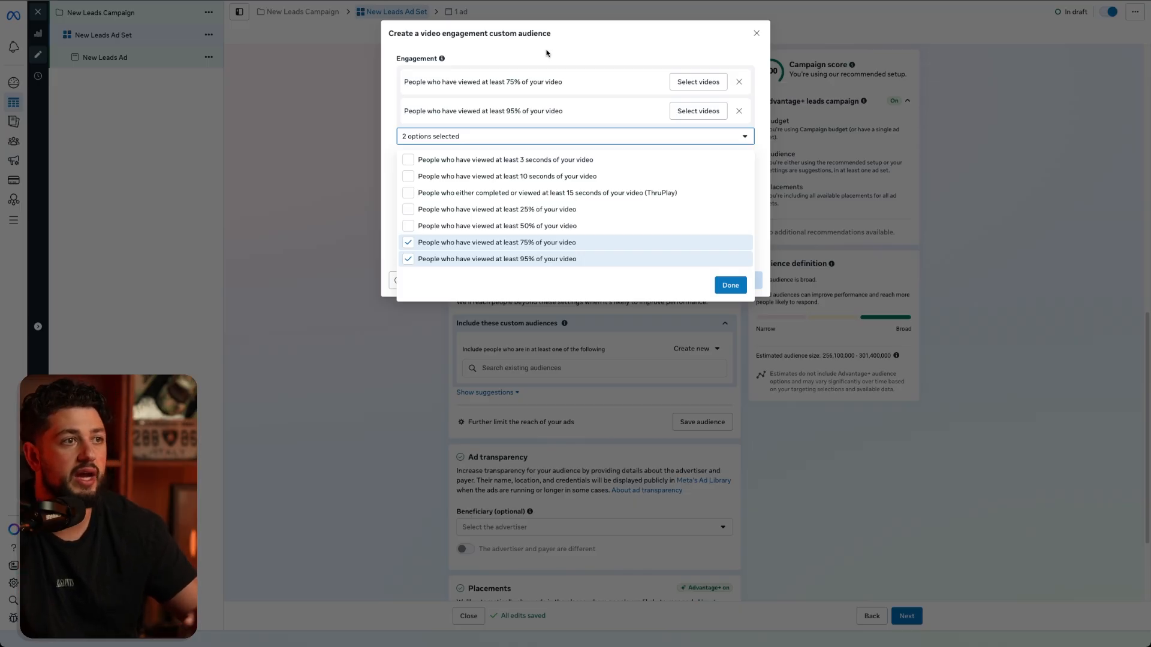
click(598, 50)
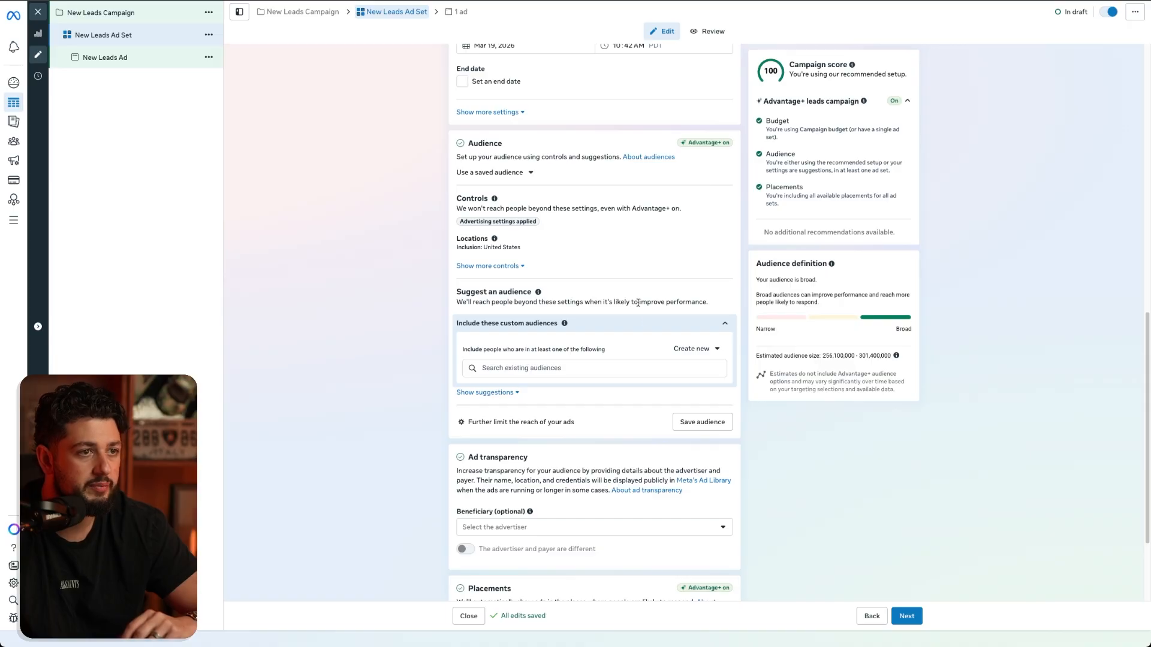
- Start a new lookalike audience for the ad set and choose Click-to-client test as its source
click(693, 350)
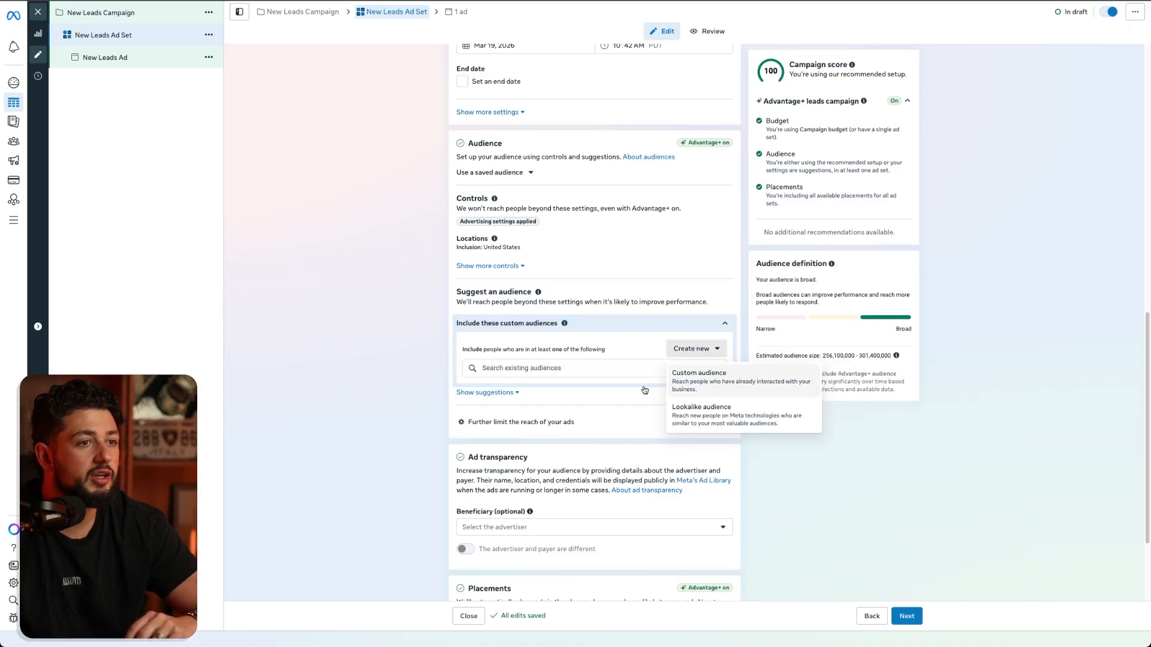
click(689, 414)
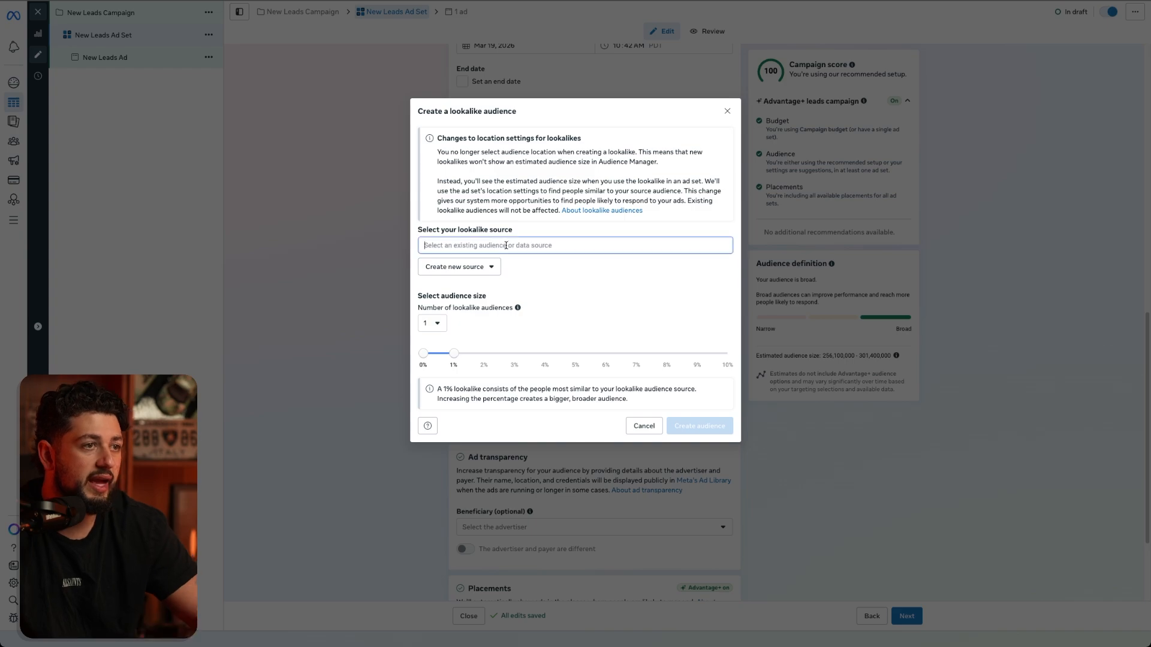
click(506, 244)
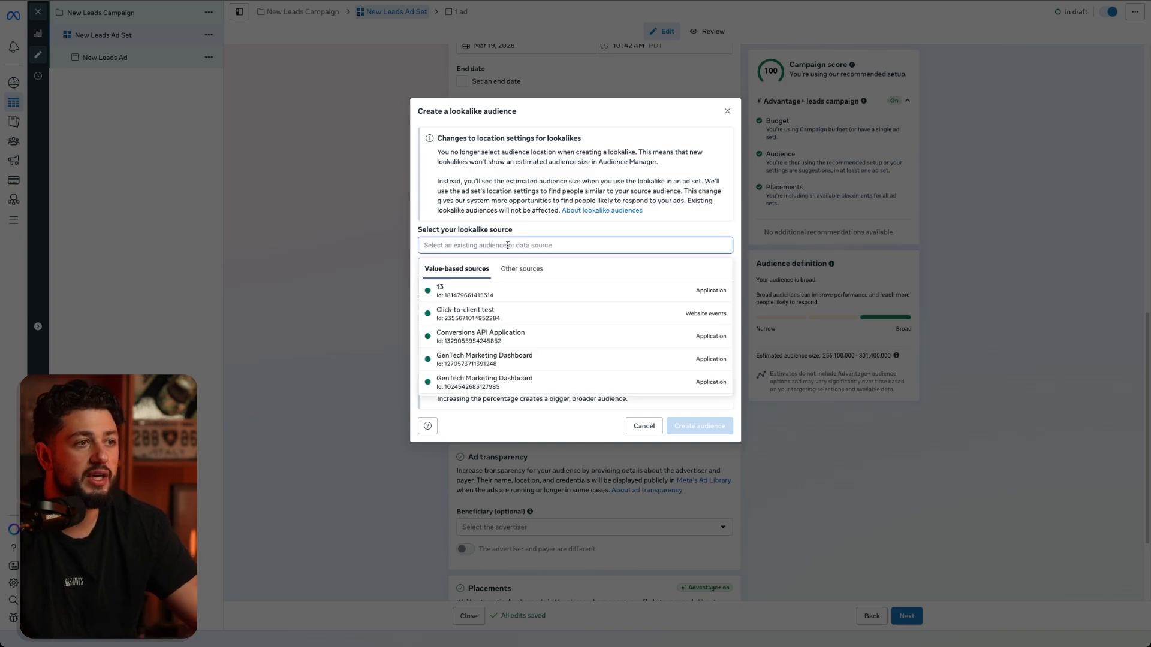
mouse_move(500, 318)
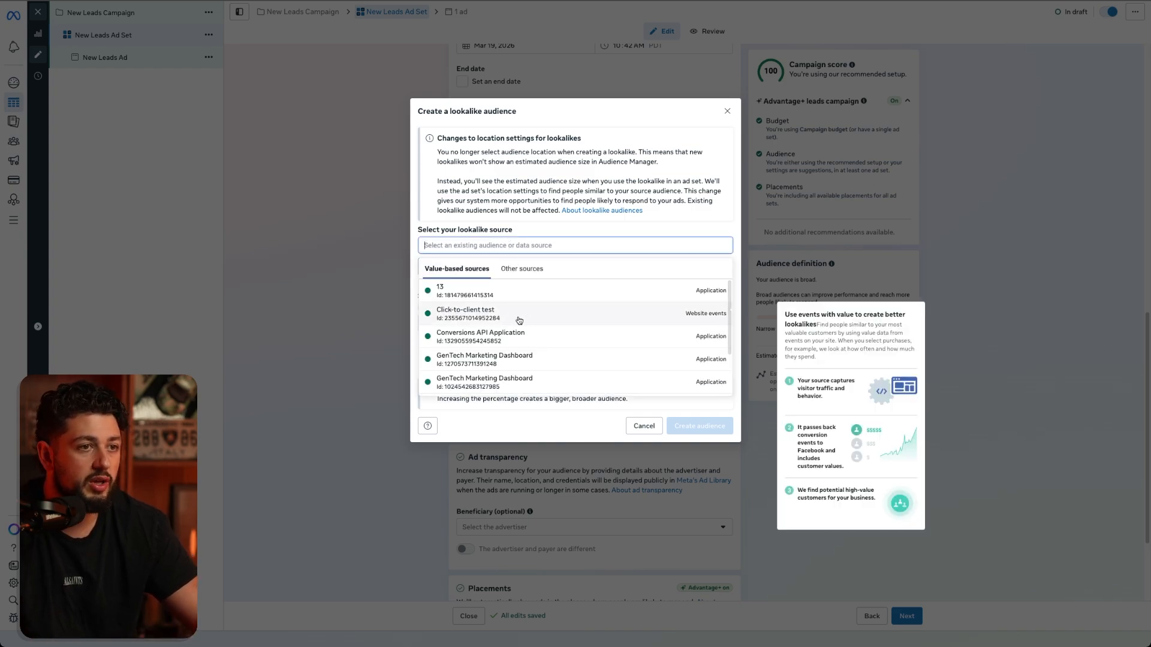
click(575, 324)
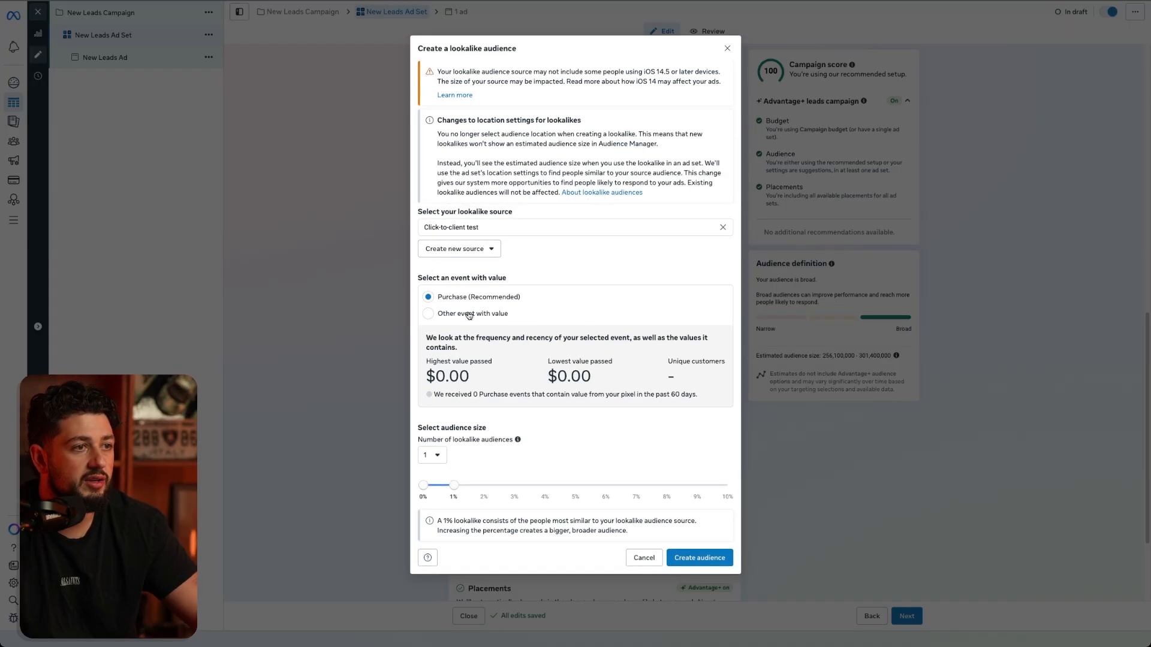
- Review the other events with value, return to Purchase (Recommended), and examine its highest and lowest values passed
click(471, 314)
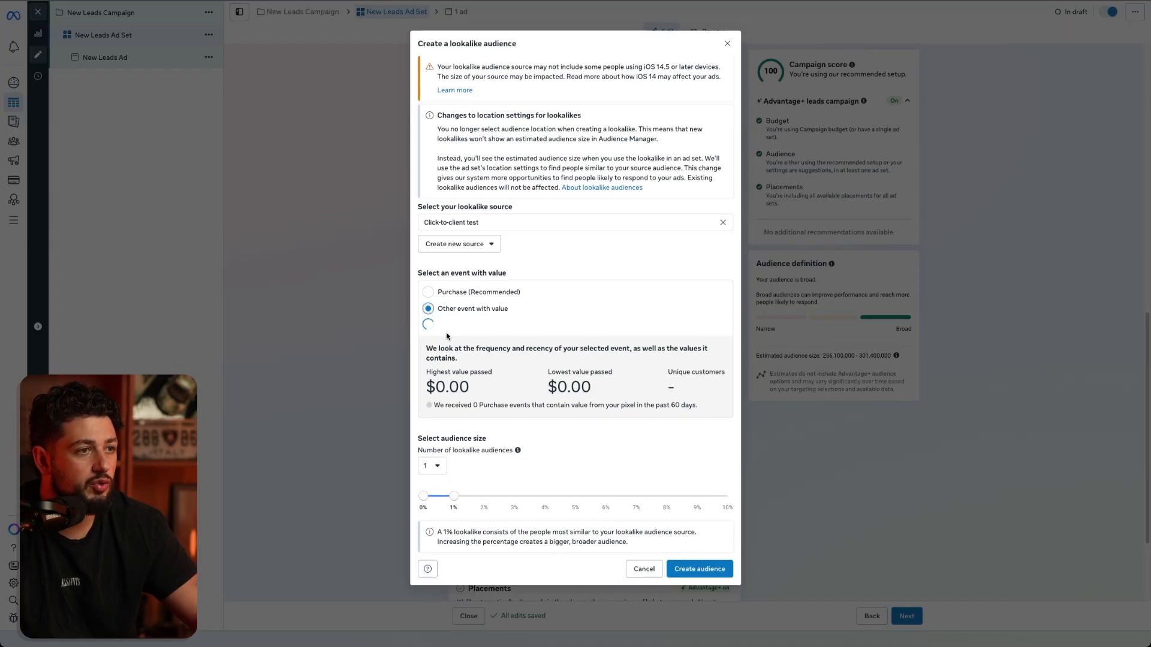
click(496, 327)
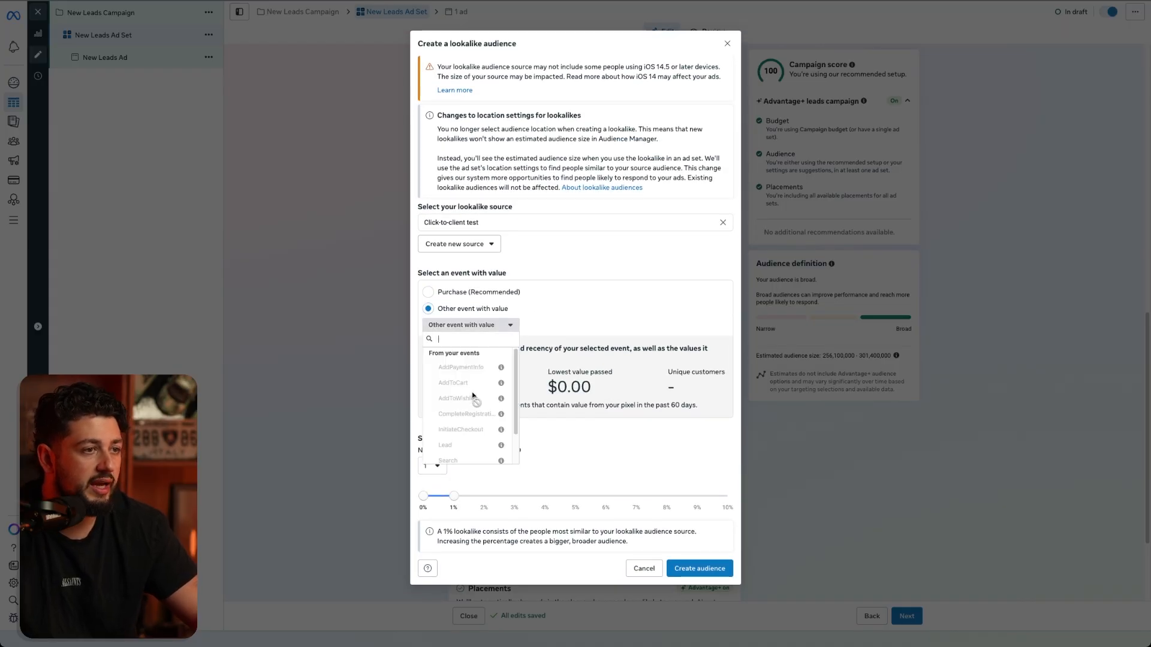
click(483, 293)
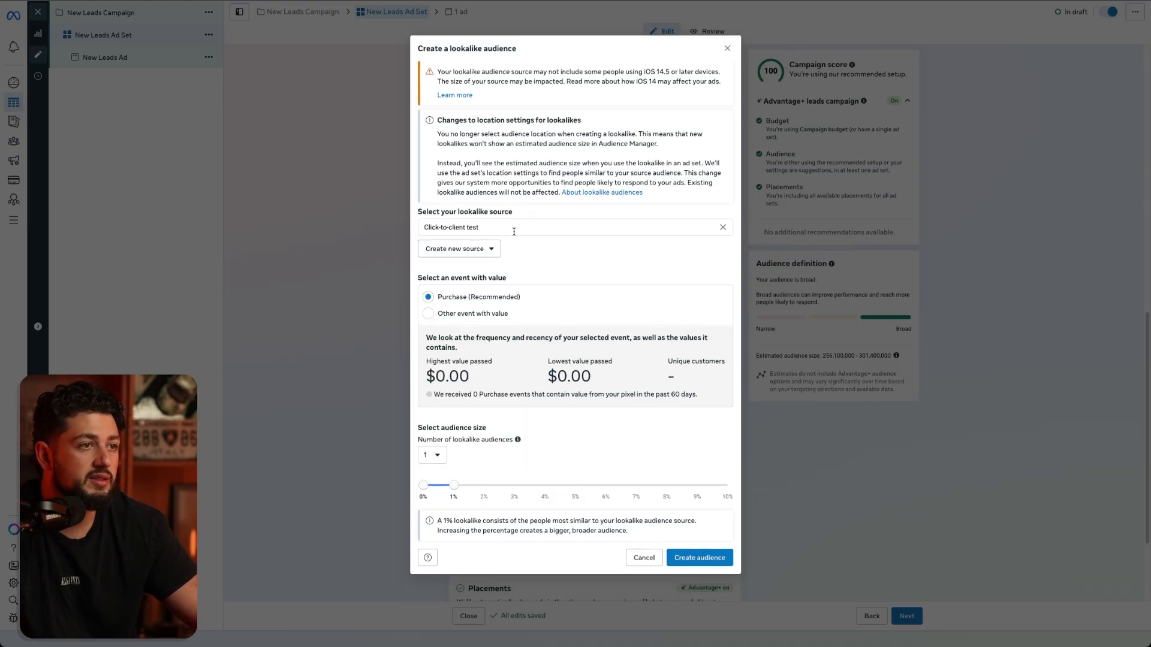
drag(502, 364, 657, 363)
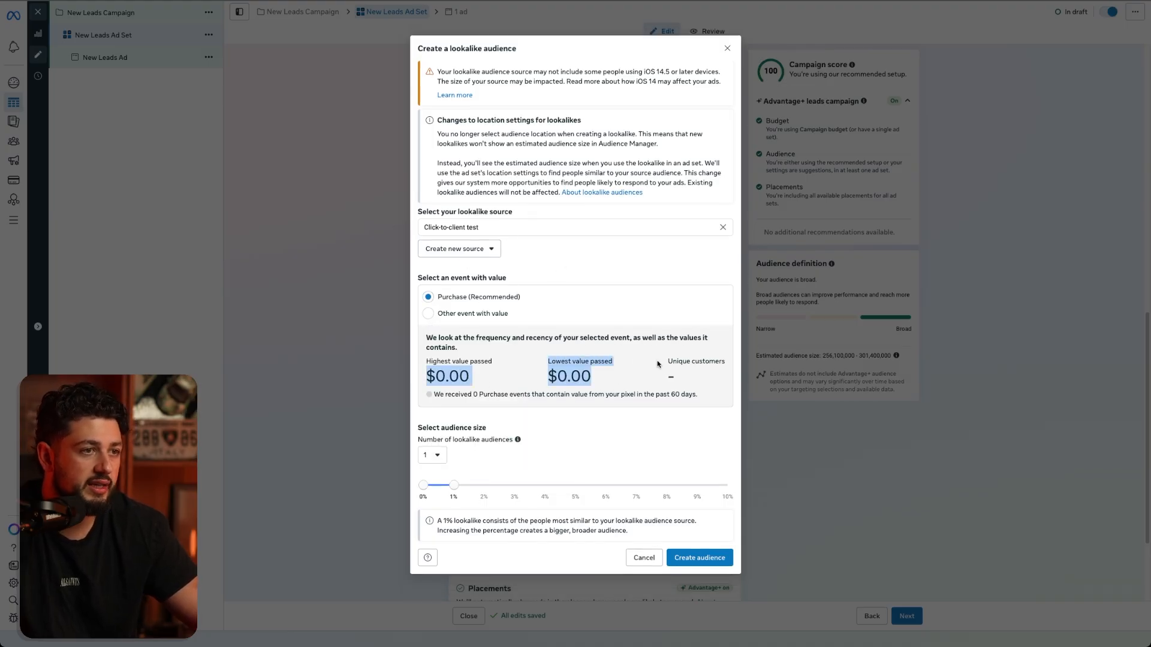
click(637, 380)
drag(501, 354, 594, 379)
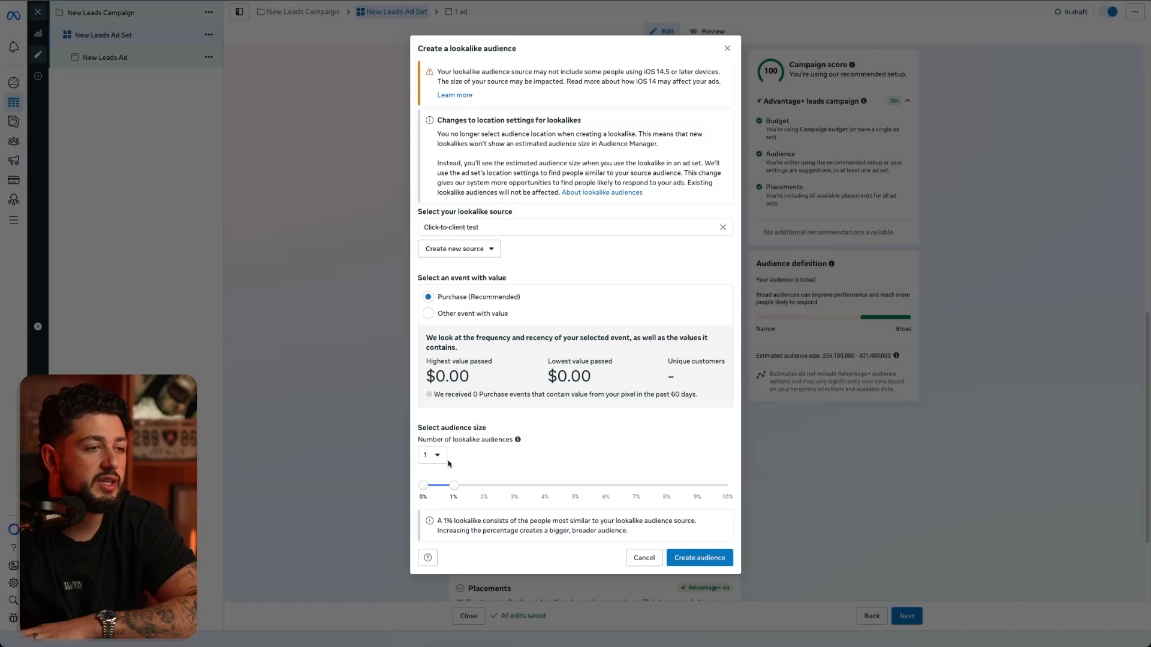
- Try six lookalike audiences and return the number of audiences to 1
click(435, 455)
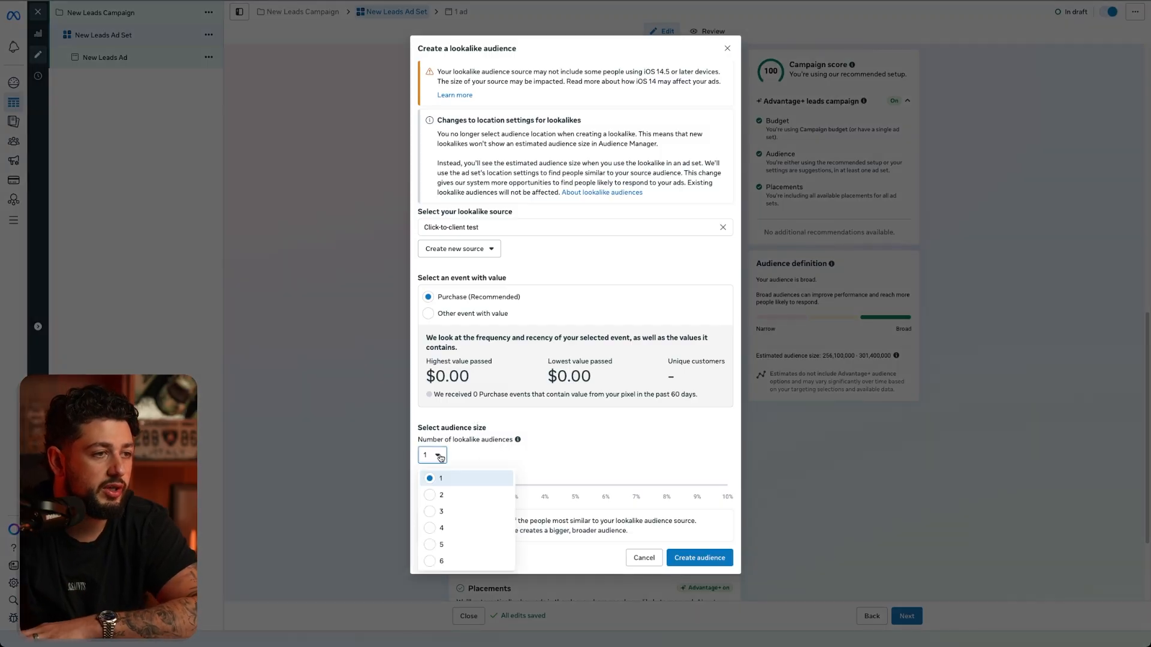
click(468, 561)
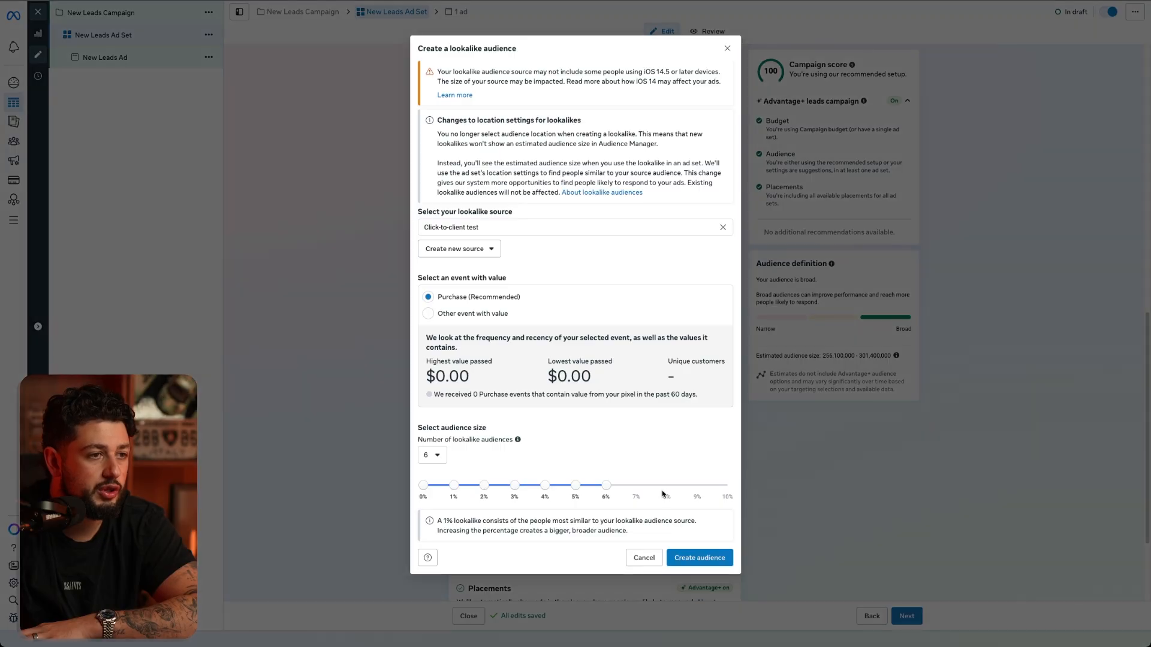
click(441, 456)
click(472, 468)
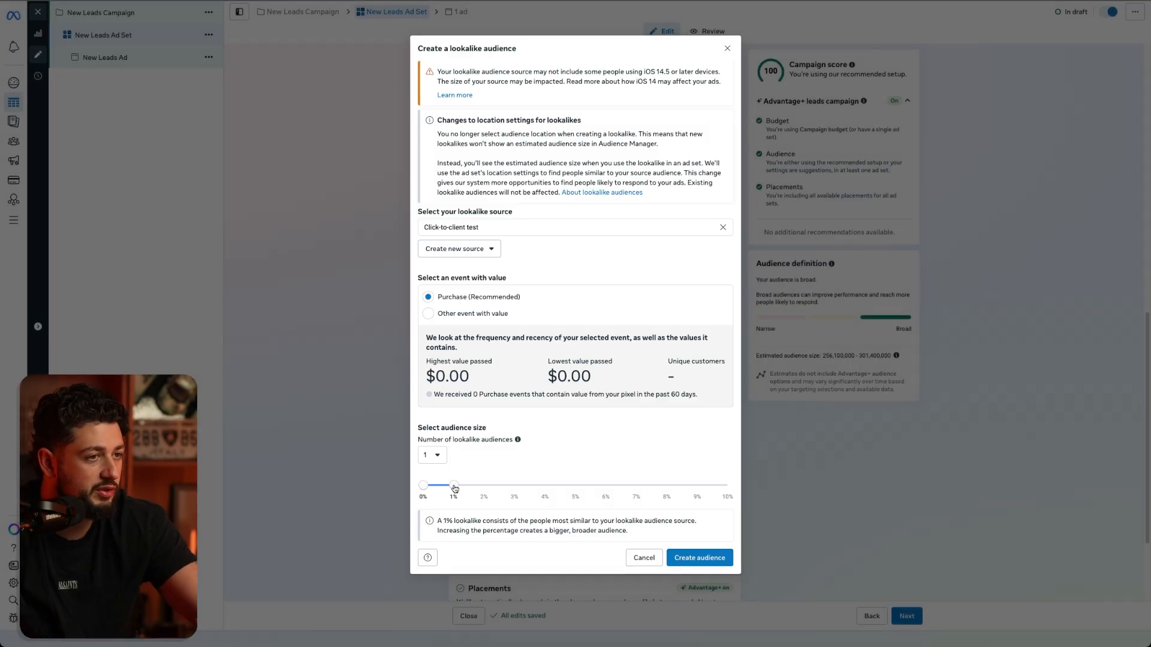
- Set the lookalike audience size to 3% and create the audience
drag(455, 488, 510, 492)
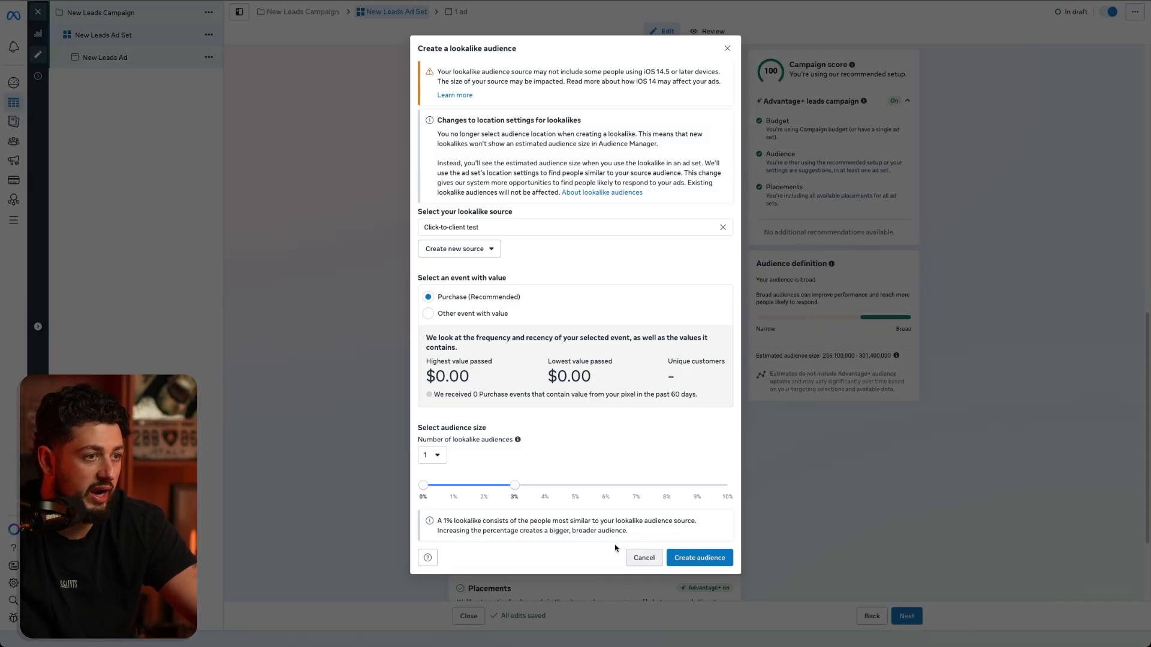
click(686, 557)
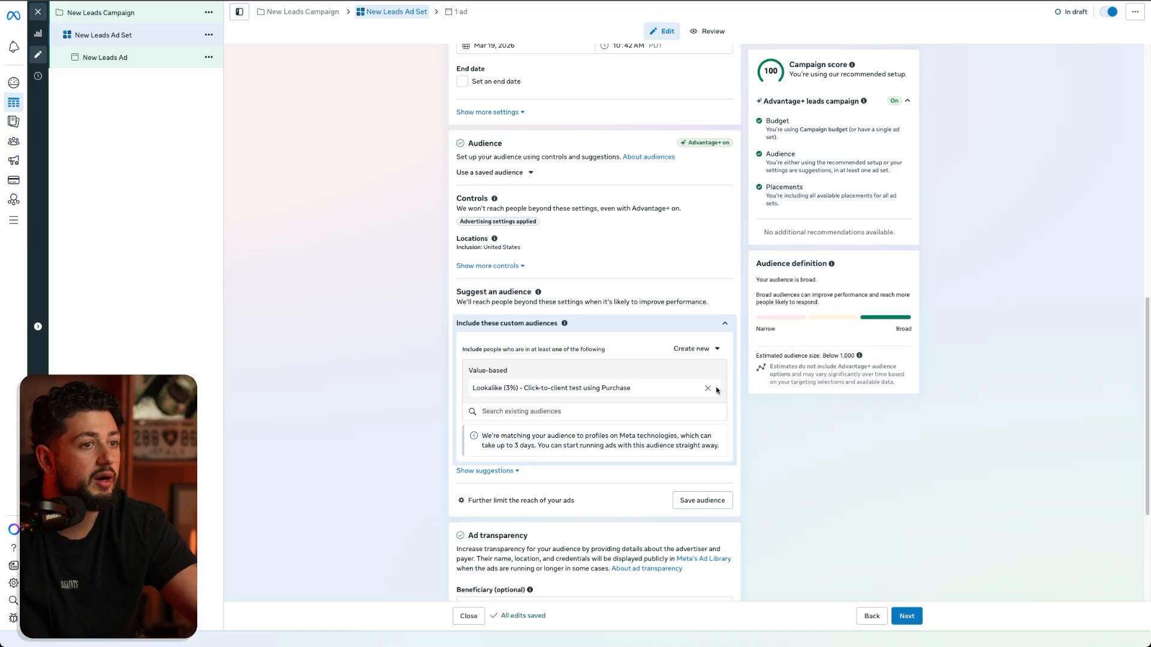
- Remove the 3% lookalike from the ad set's included custom audiences and open the account's Audiences page
click(708, 390)
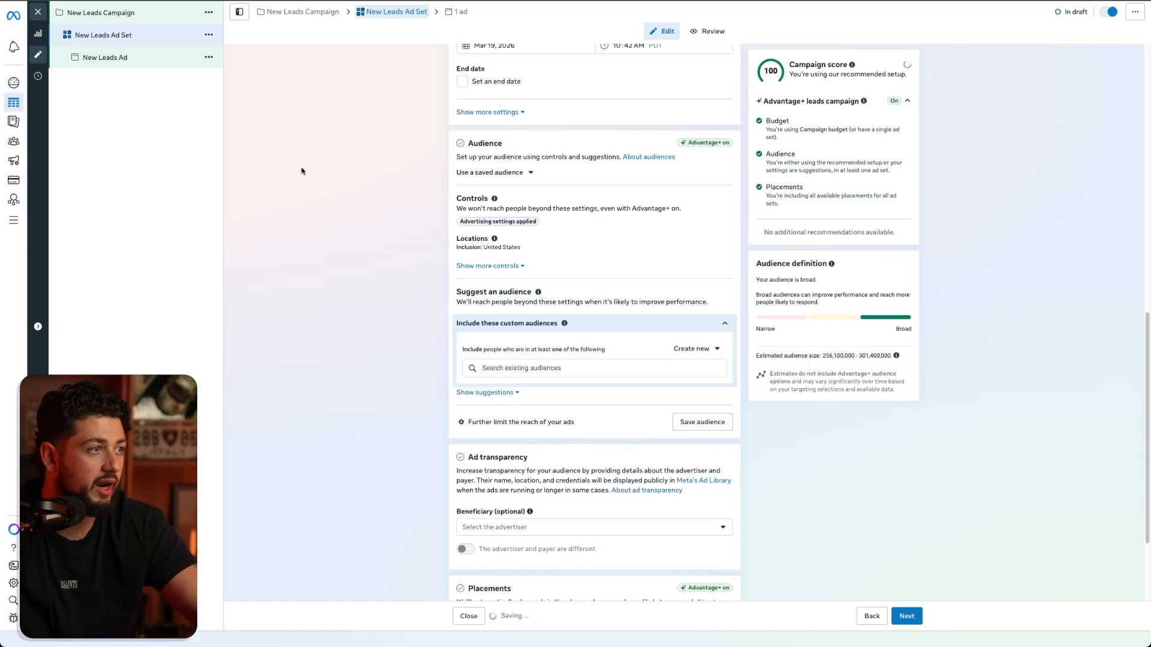
click(19, 144)
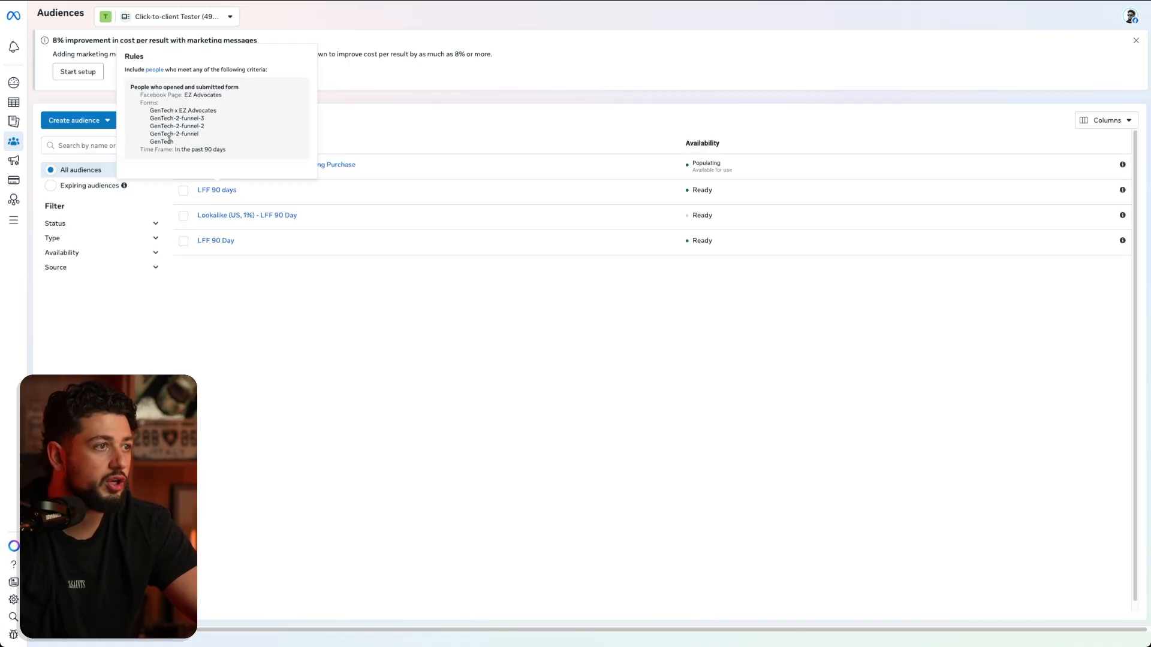
click(103, 124)
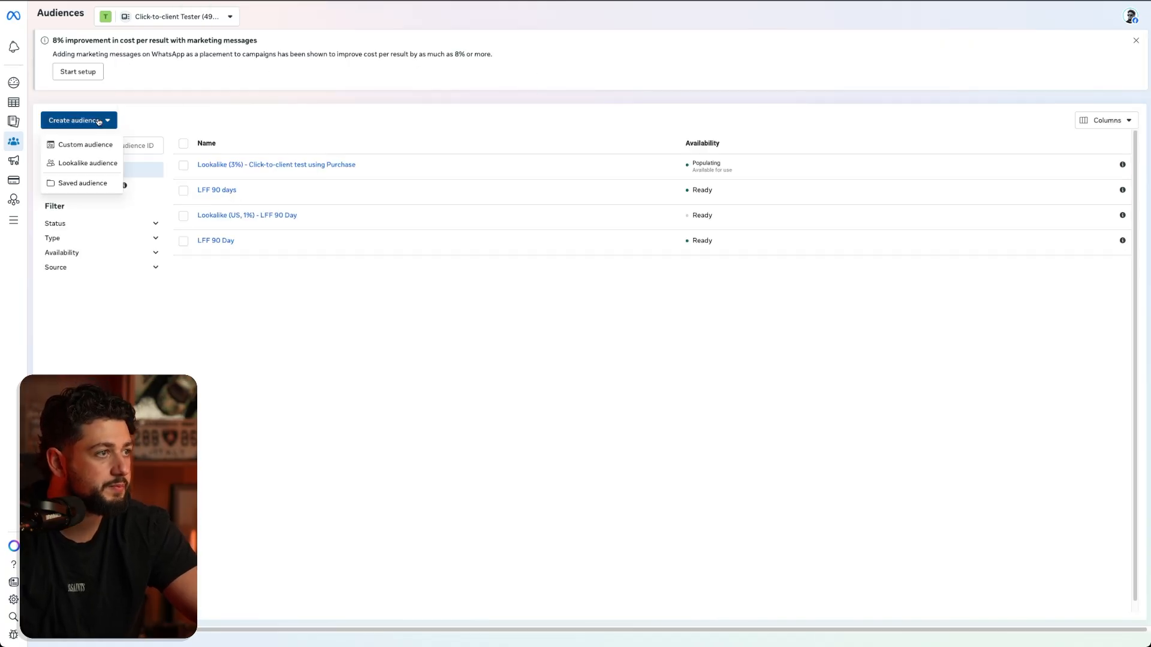
click(91, 144)
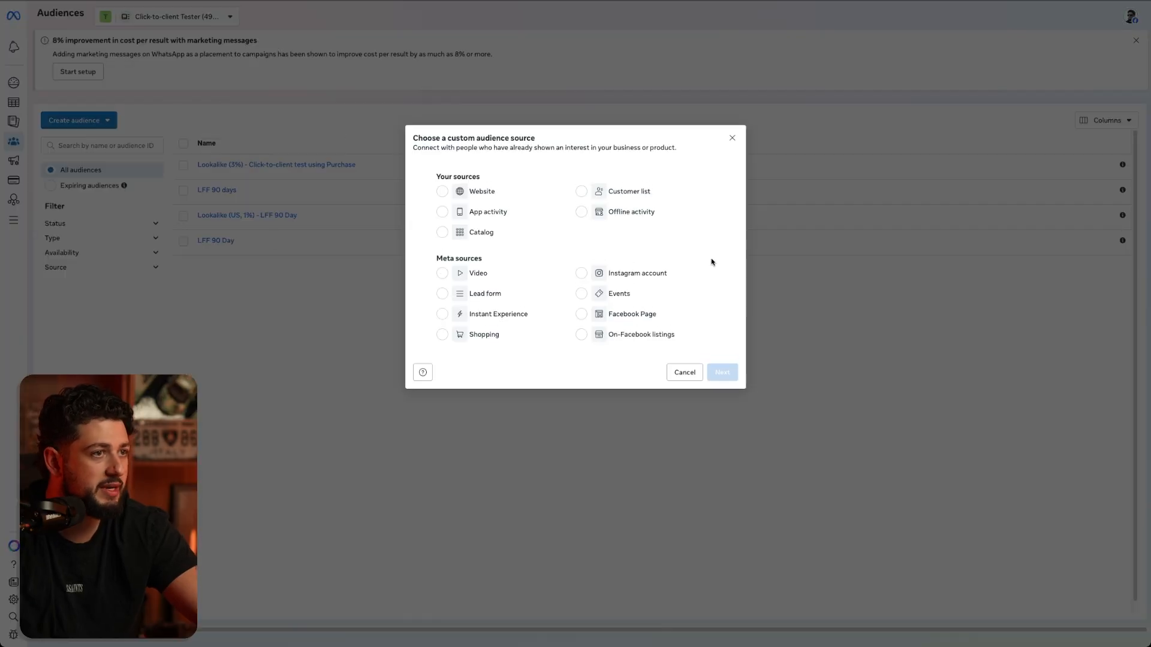
click(732, 140)
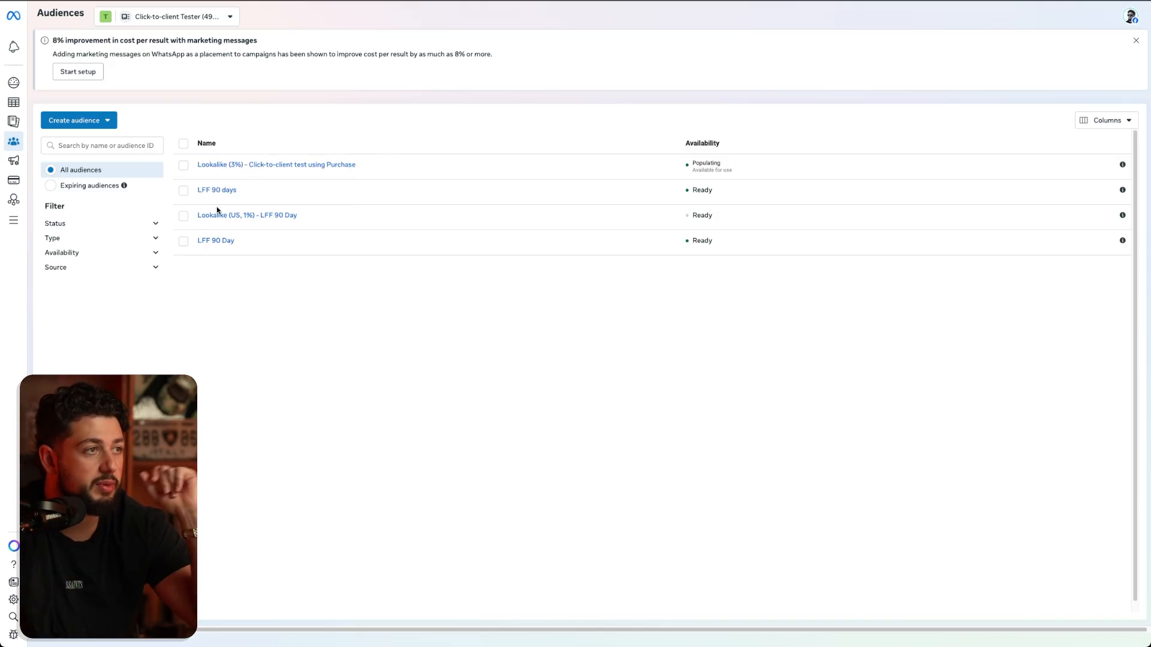
- Start a new custom audience from the Lead form source
click(108, 121)
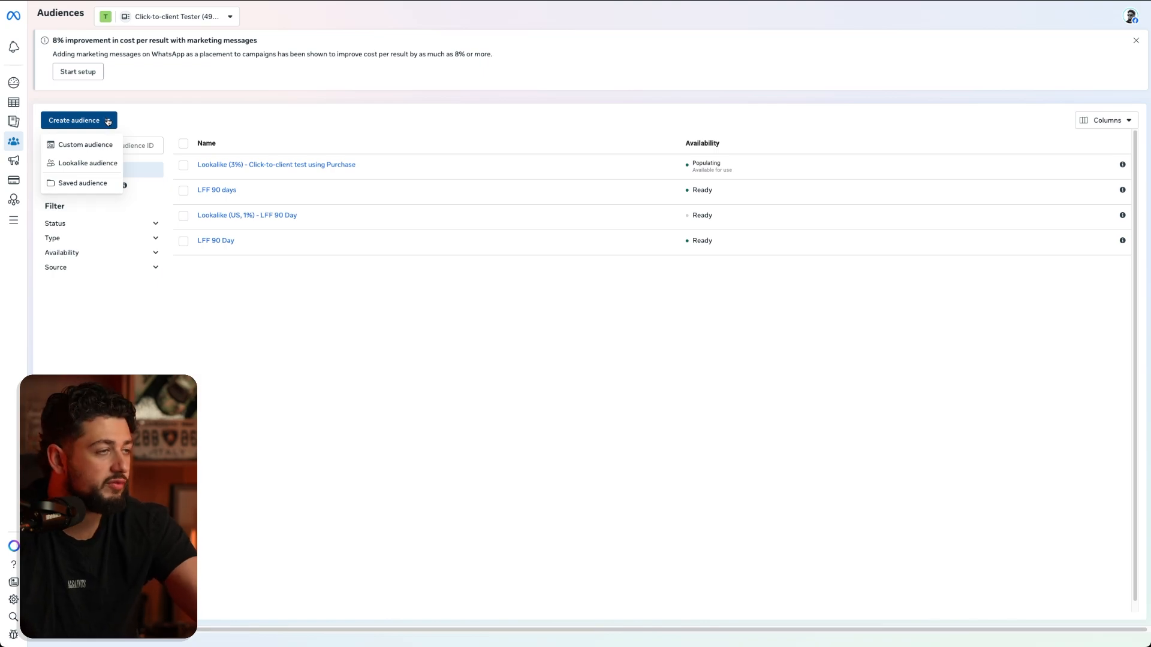
click(90, 145)
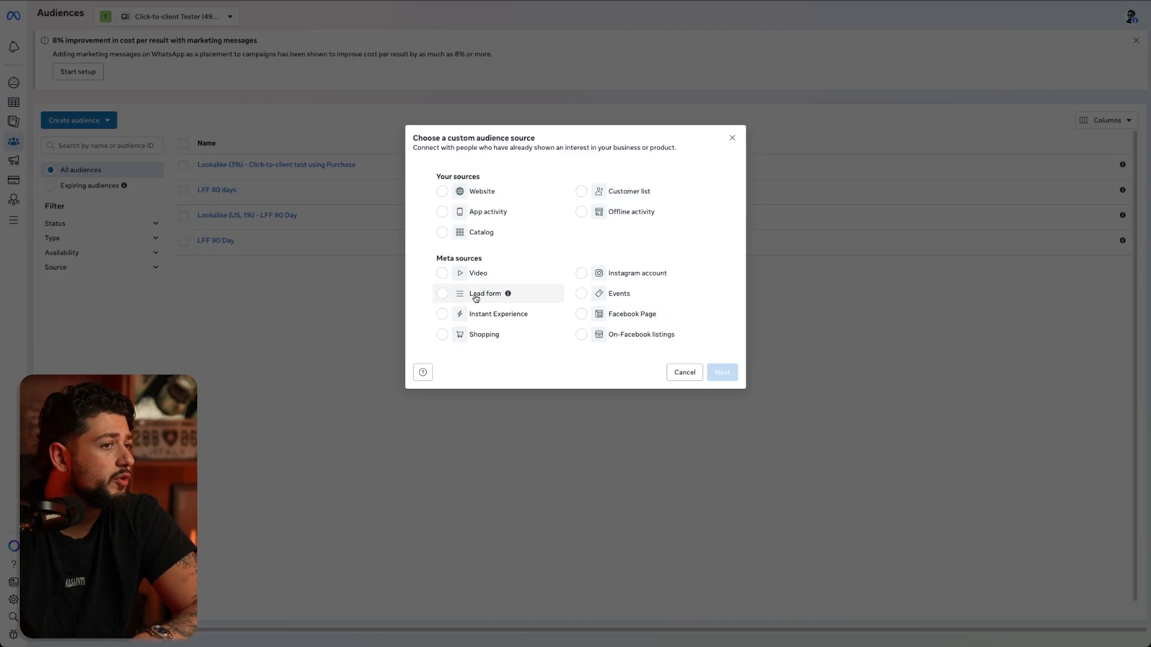
click(475, 296)
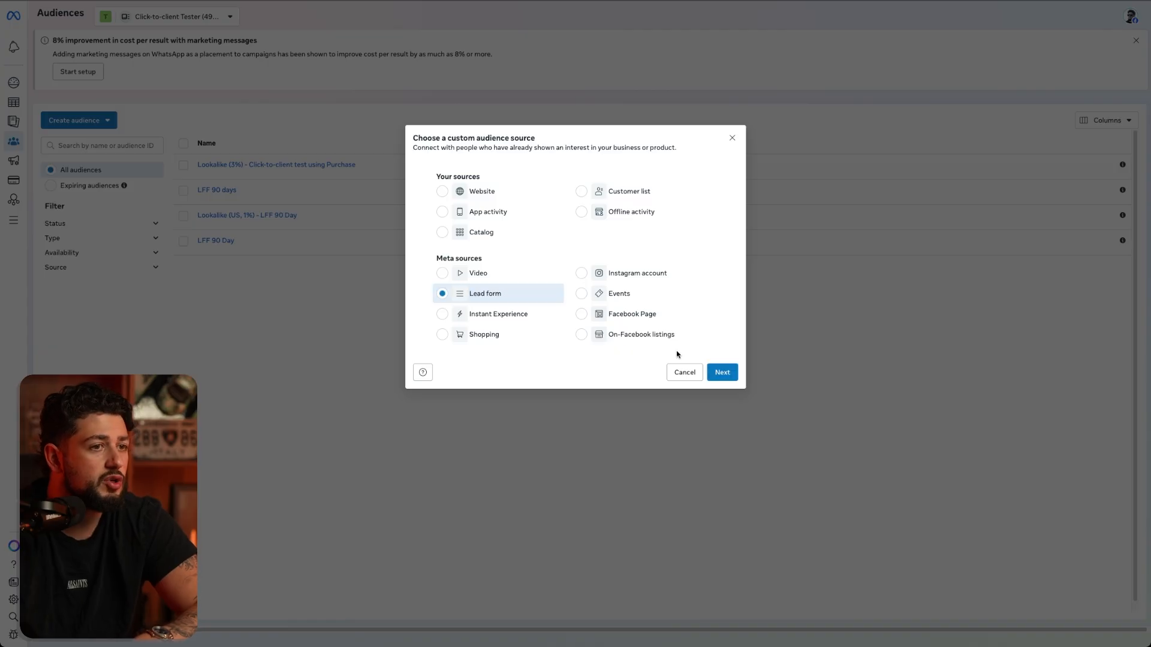
click(721, 373)
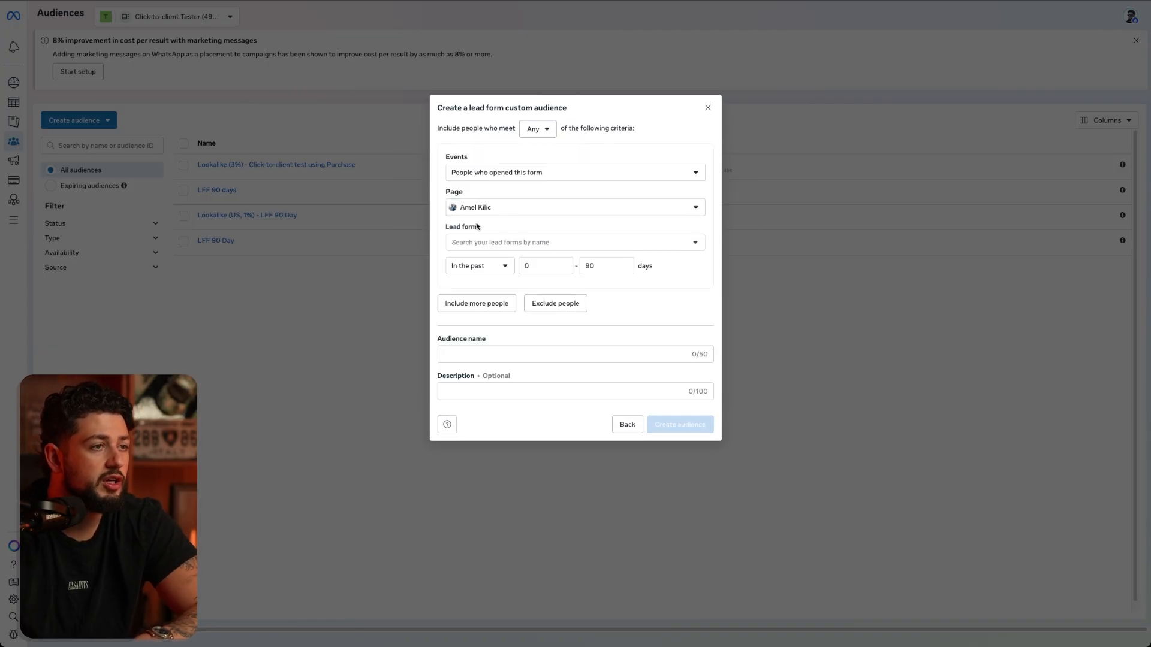
- Choose the advertiser's own Page and the Click-to-Client Tester lead form as the audience's source
click(508, 215)
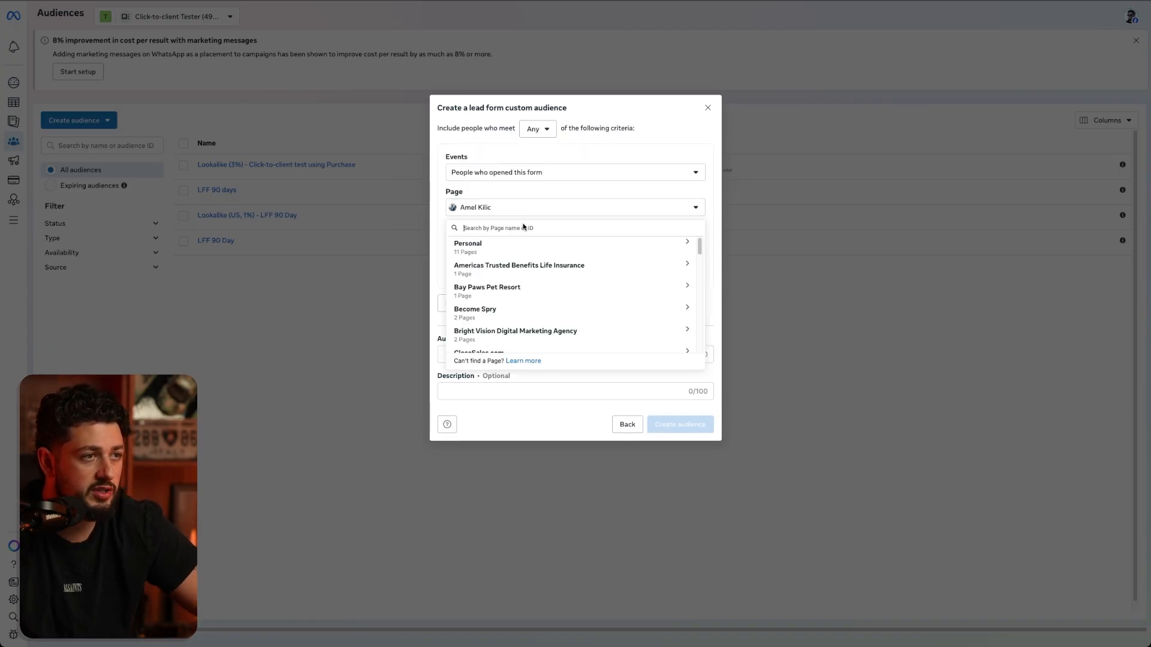
text(chr)
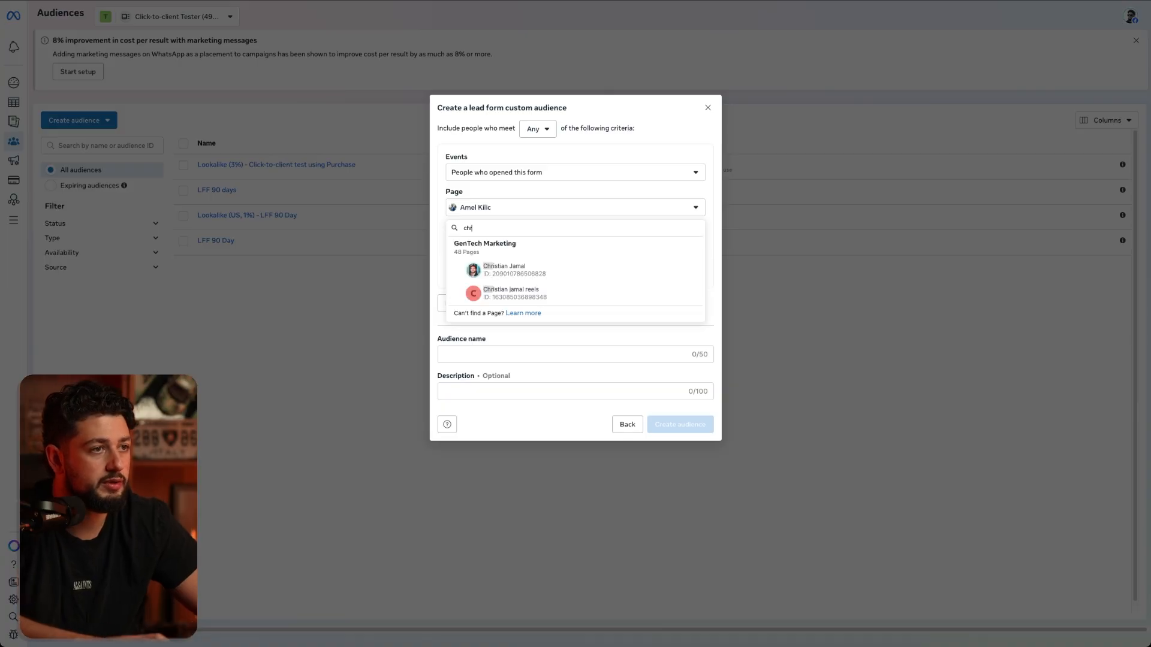
click(531, 269)
click(531, 328)
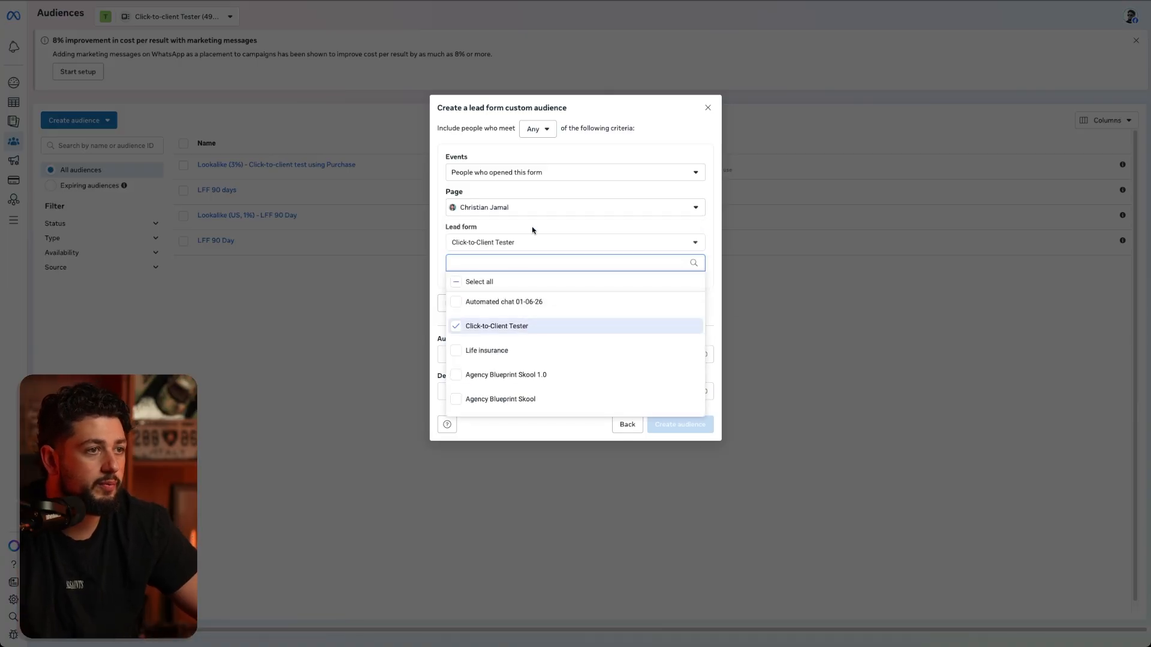
click(540, 265)
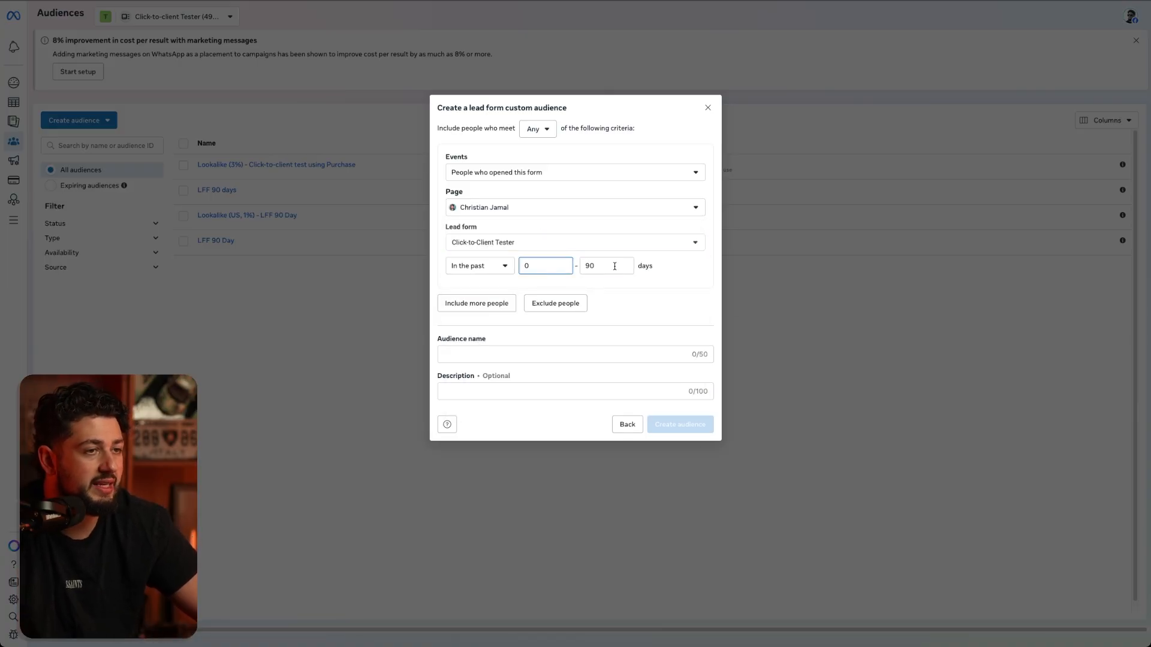
- Set the lead form audience's event to people who opened and submitted form, and discard the audience
click(515, 175)
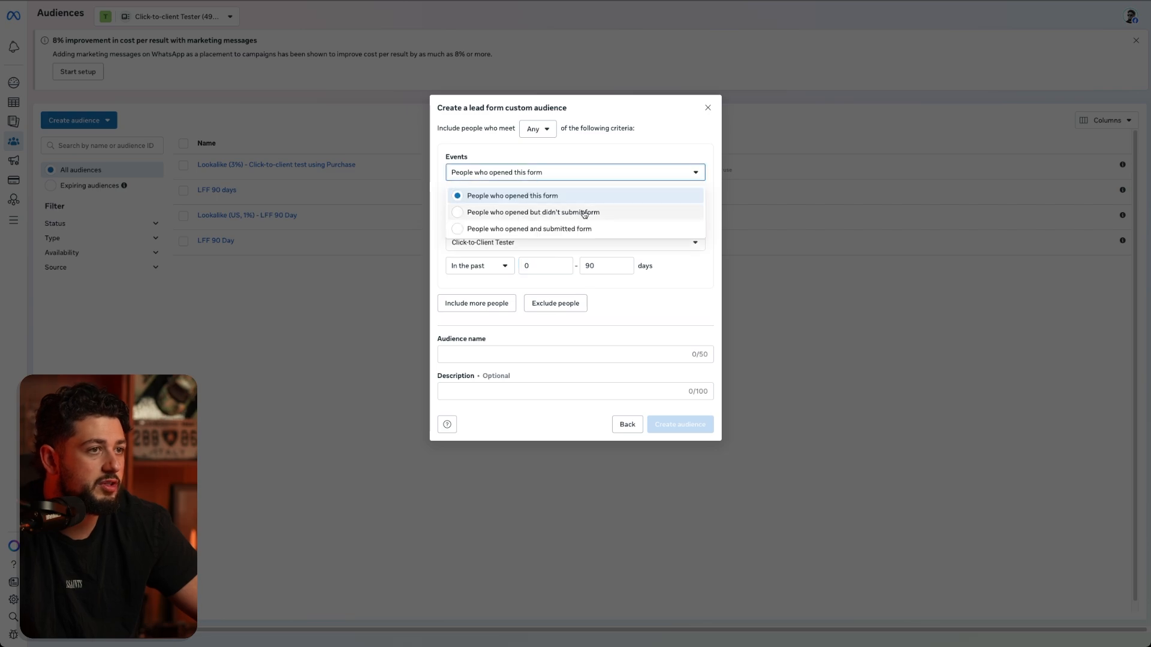
click(561, 233)
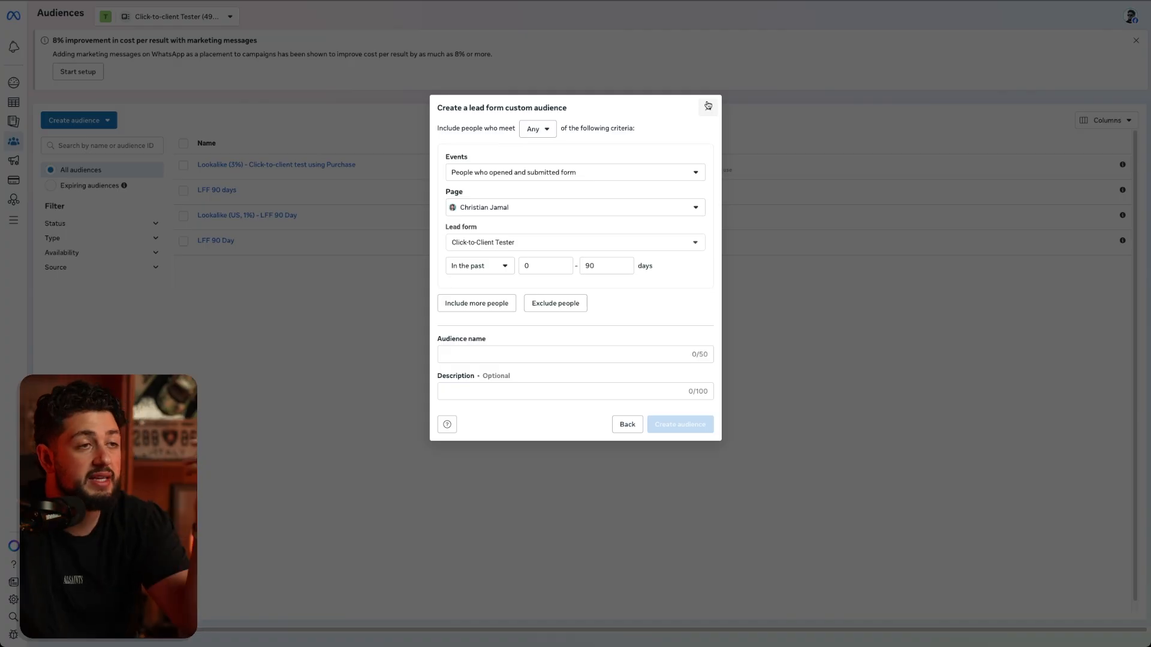
click(708, 105)
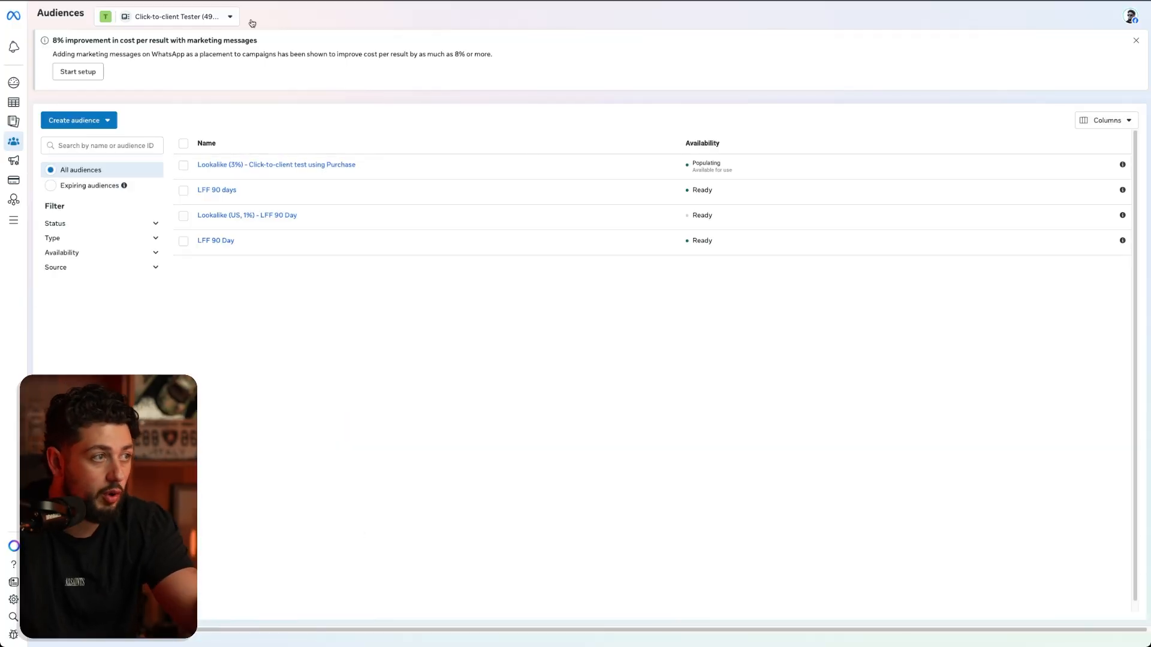
- Return to the campaigns overview and open the New Leads Ad Set draft for editing
mouse_move(16, 107)
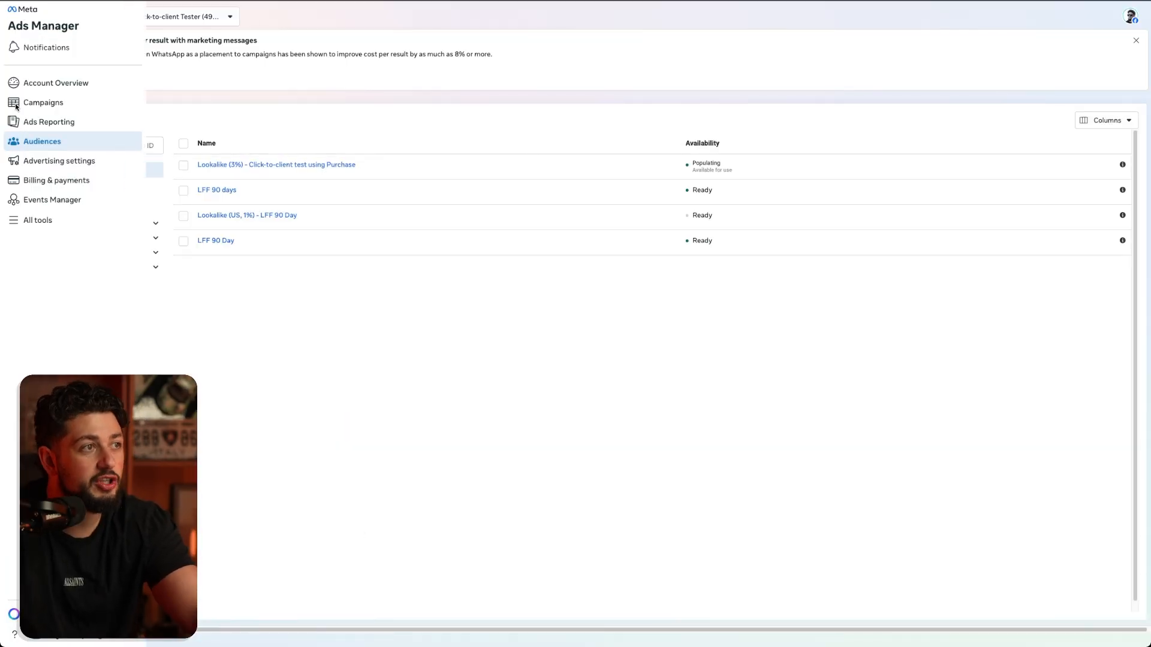
click(16, 106)
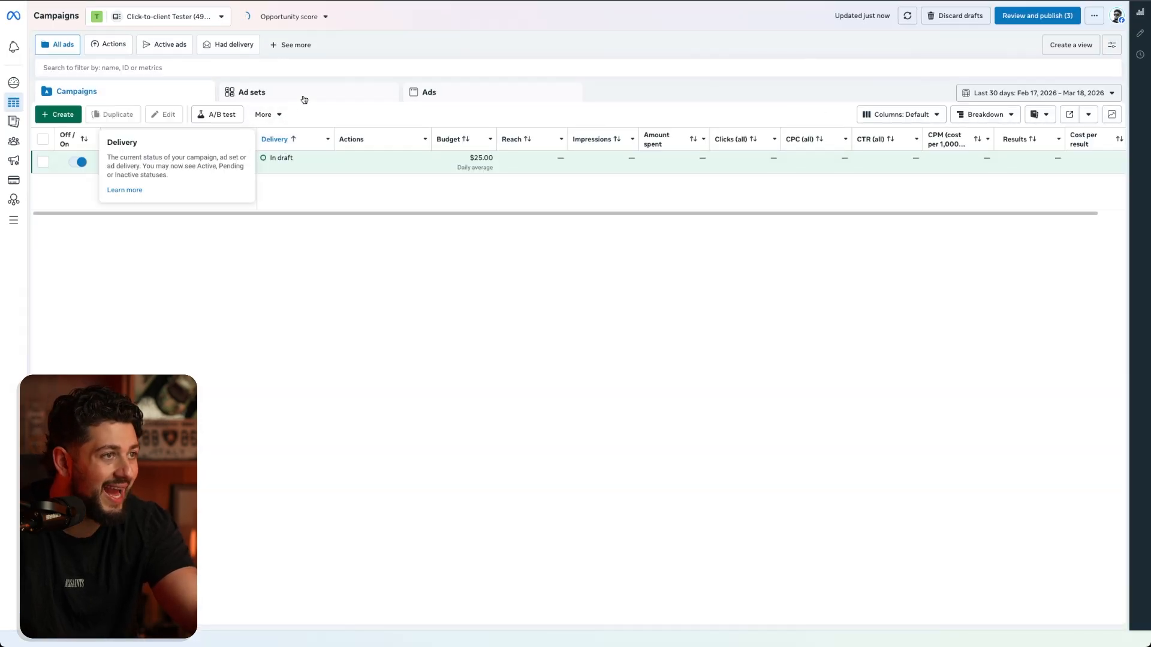
click(304, 98)
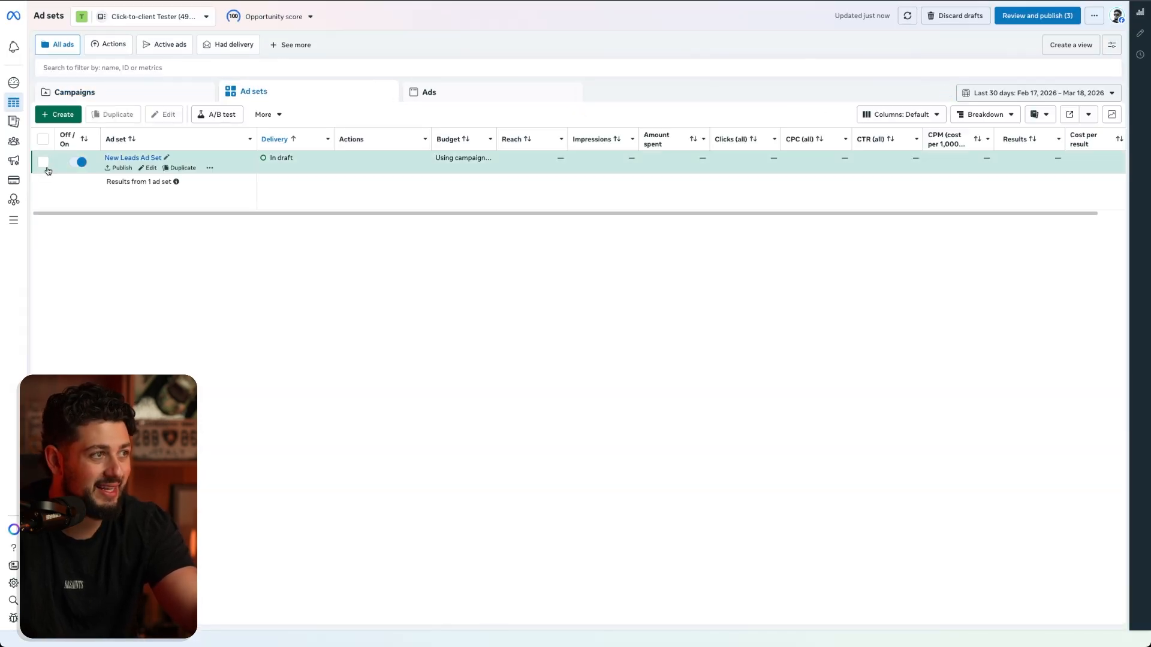
click(42, 161)
click(237, 114)
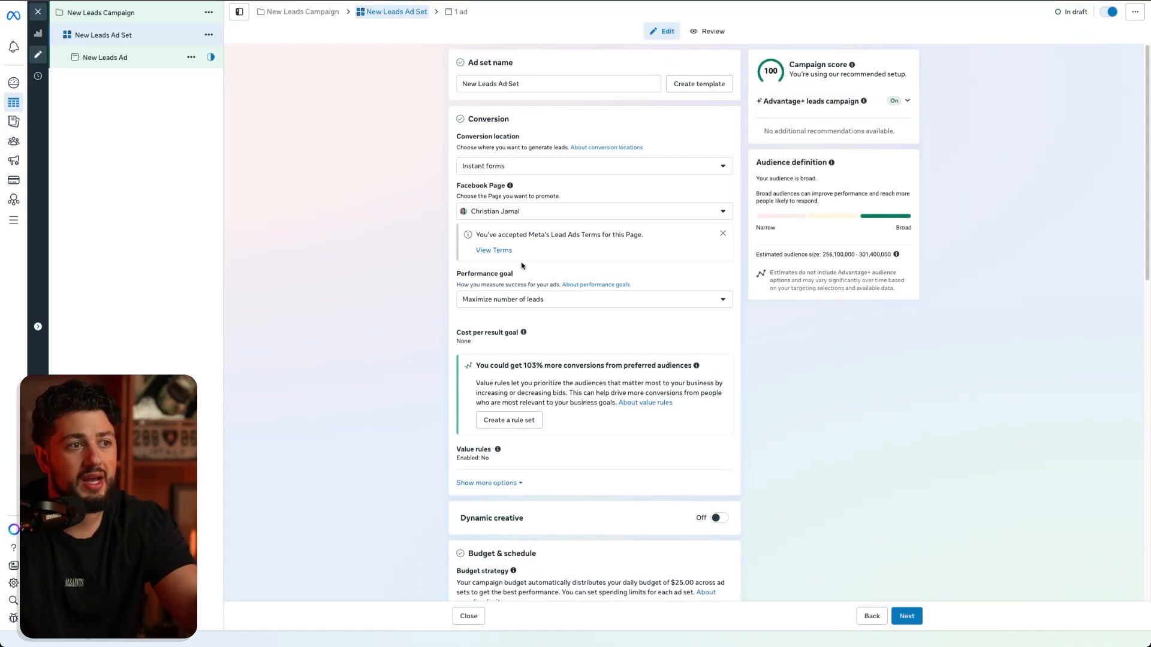
- Include the existing "Lookalike (3%) - Click-to-client test using Purchase" audience in the New Leads Ad Set's suggested custom audiences
scroll(523, 261, down, 15)
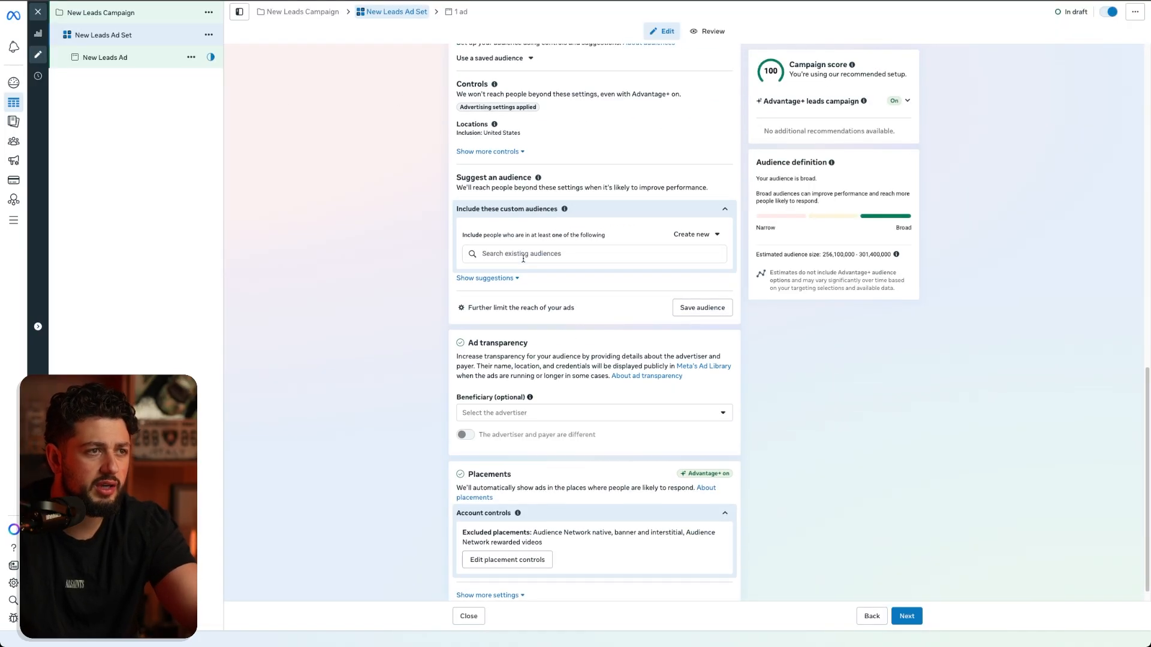
click(525, 251)
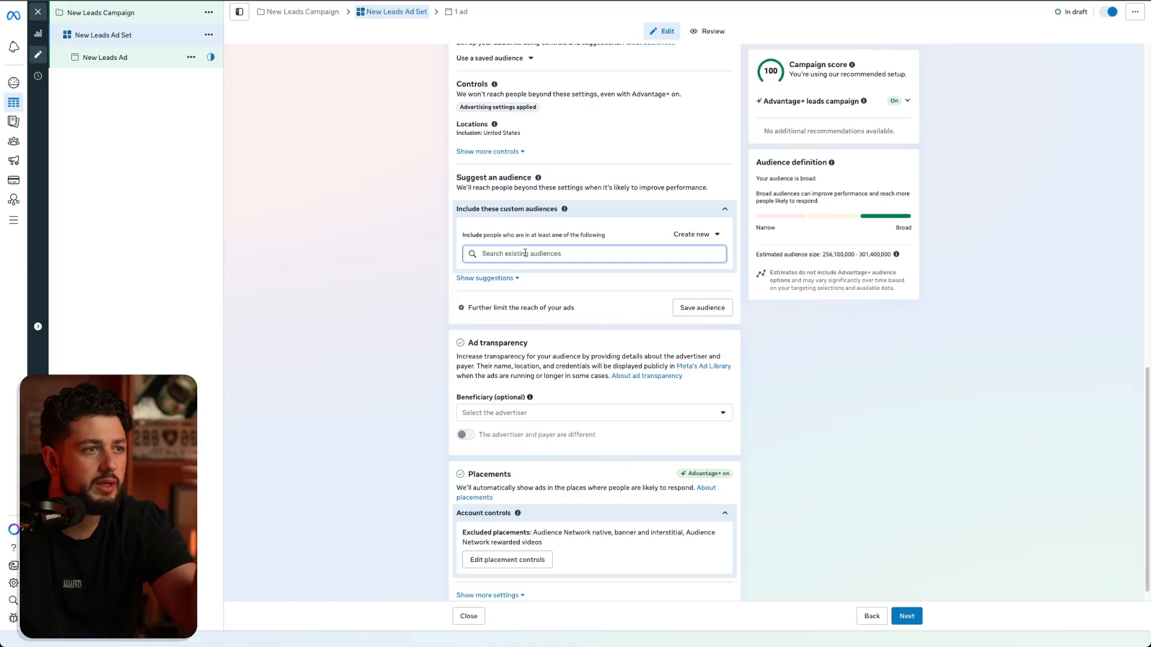
click(526, 301)
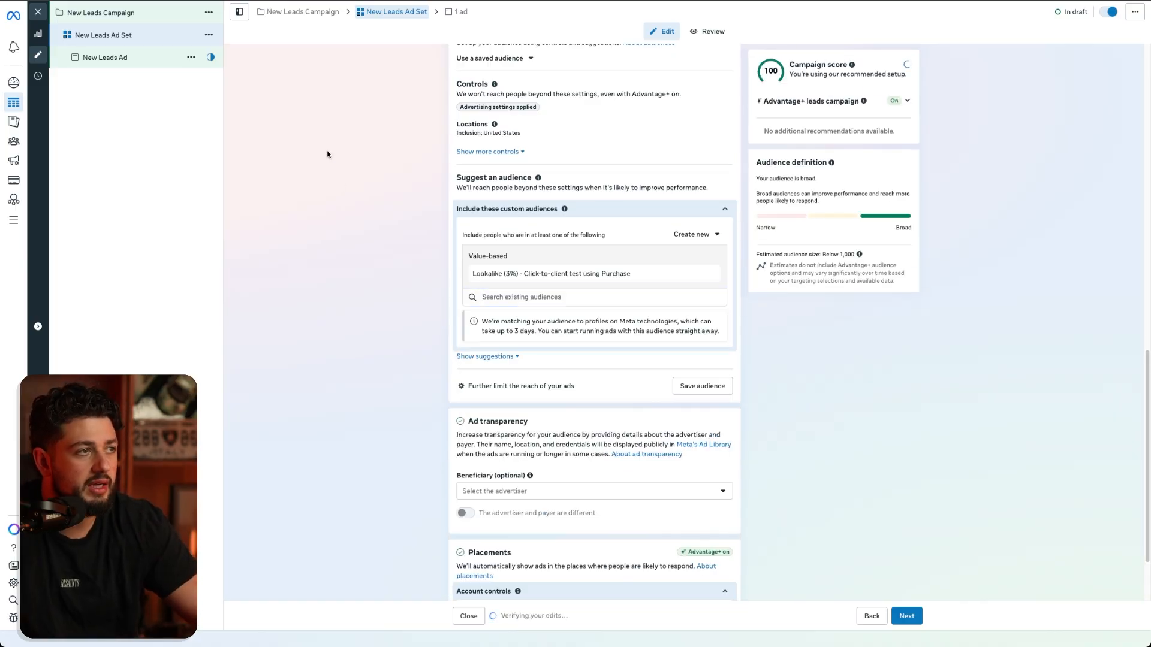
- Duplicate the New Leads Ad Set once within the original campaign and remove the 3% lookalike audience from the copy
click(208, 34)
click(261, 71)
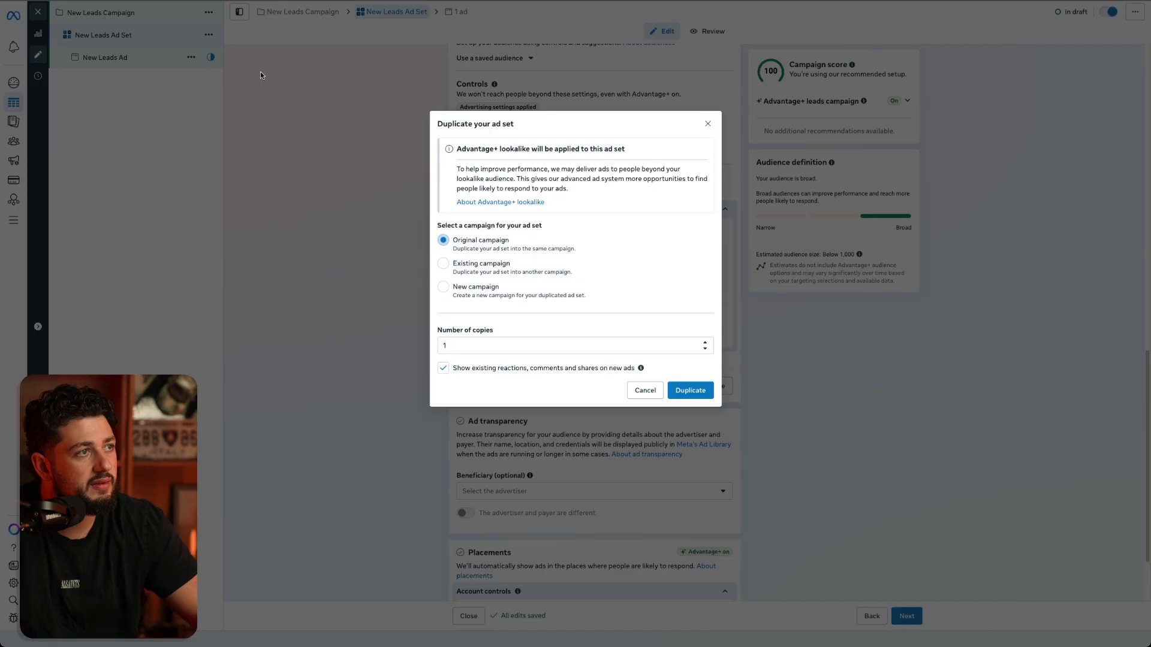
click(688, 390)
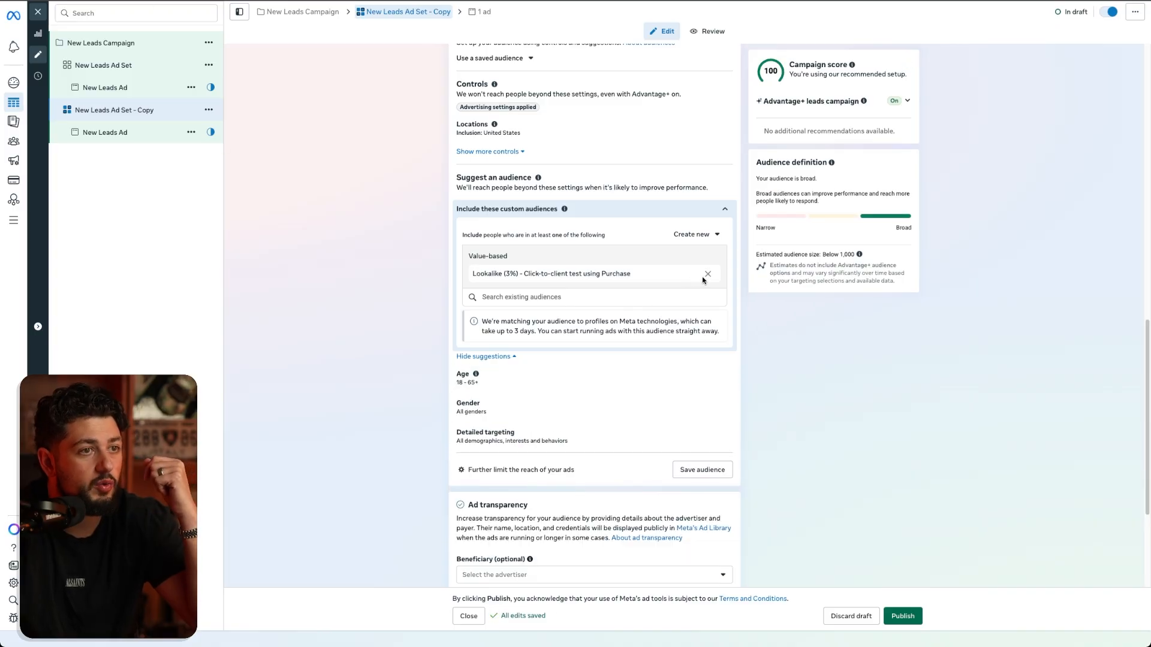
click(706, 275)
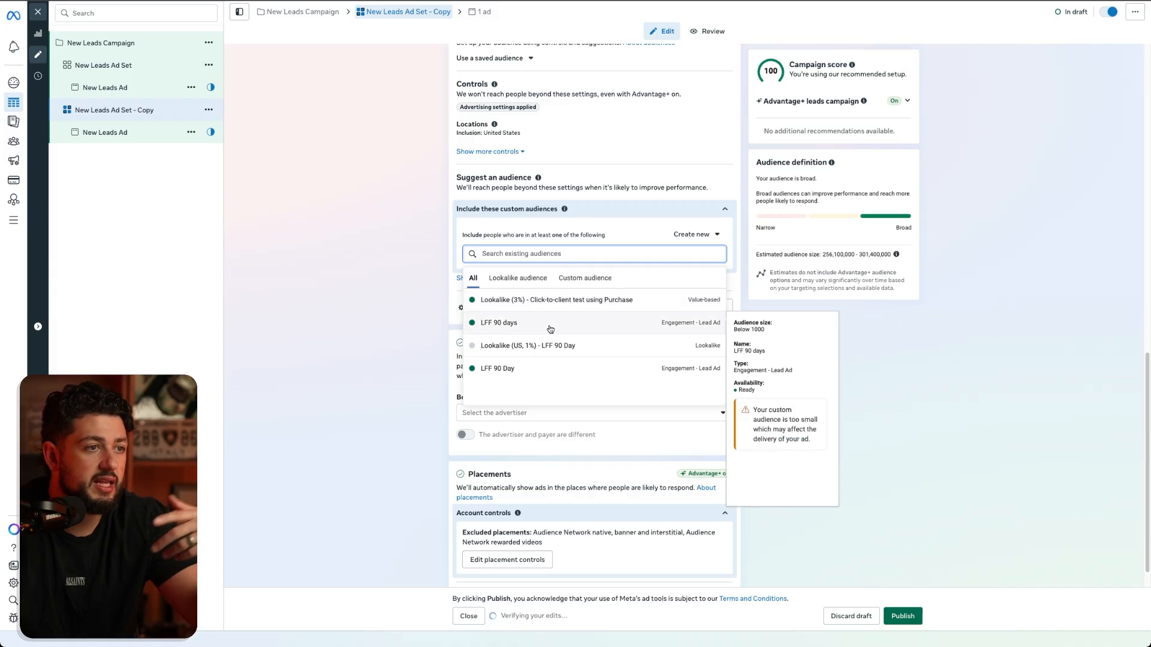